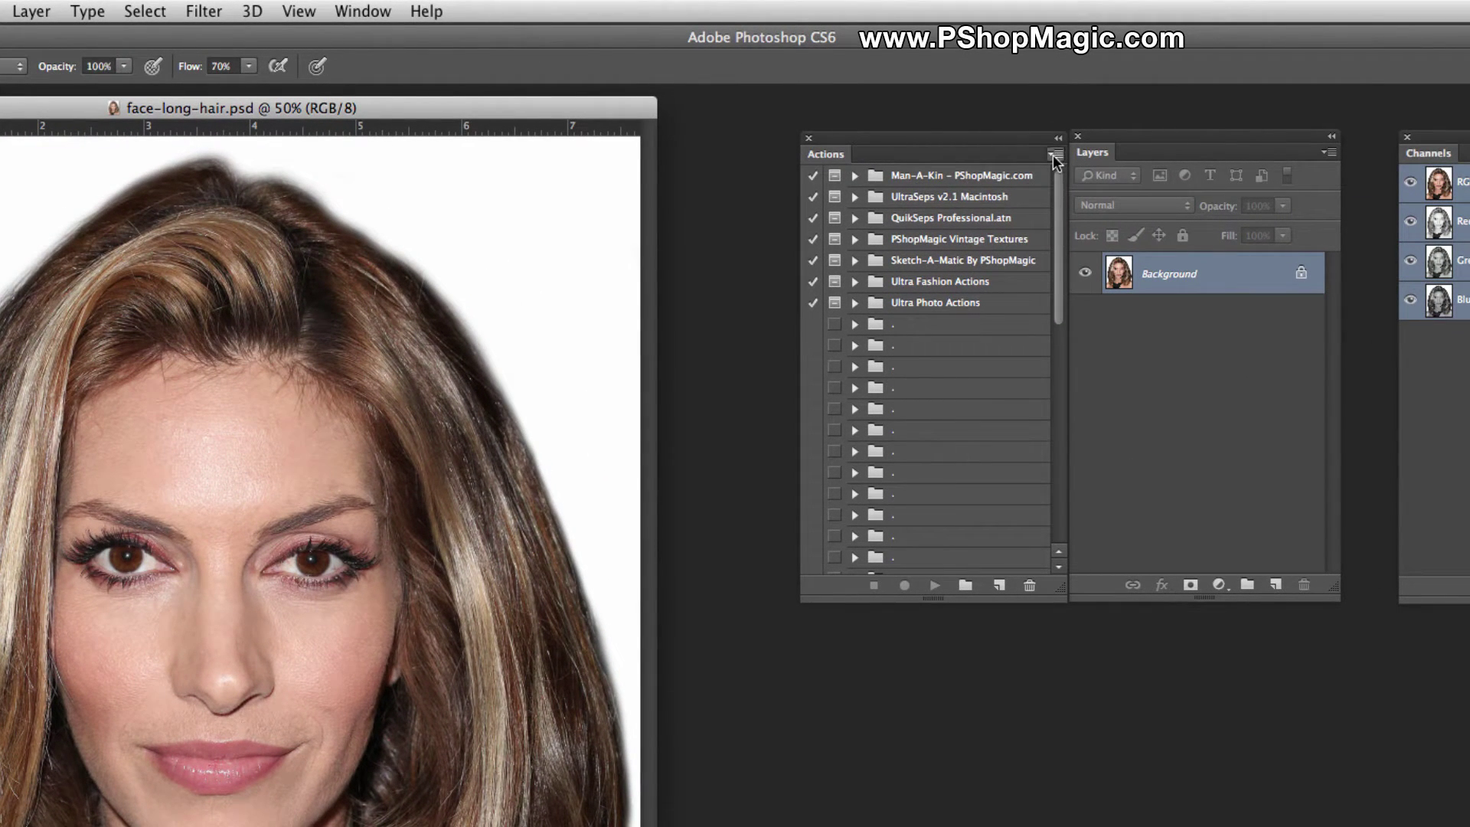
# Step: Load the Man-A-Kin – PShopMagic.com action set and expand it to show its three actions
pyautogui.click(1055, 157)
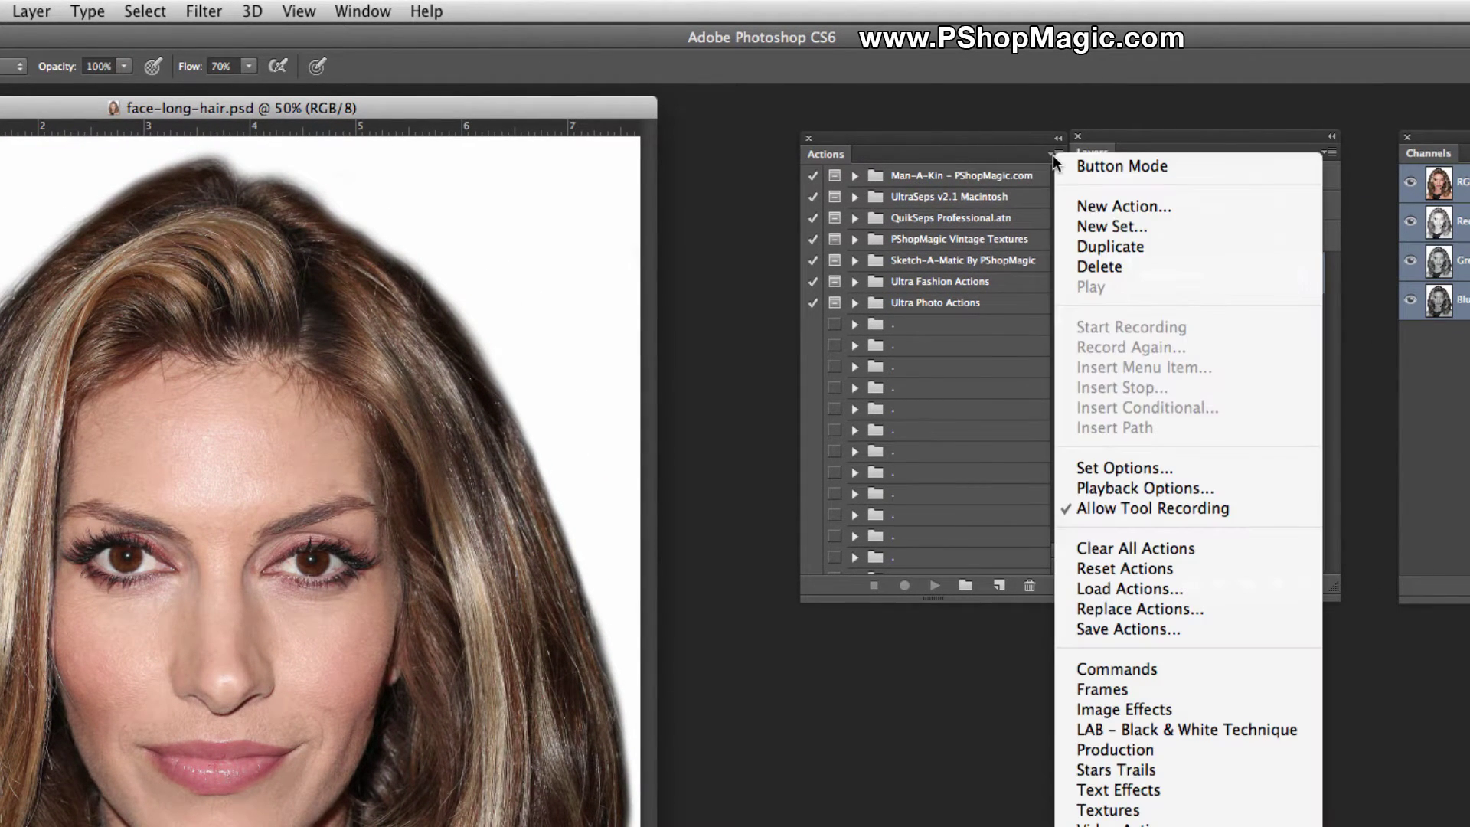
pyautogui.click(1184, 588)
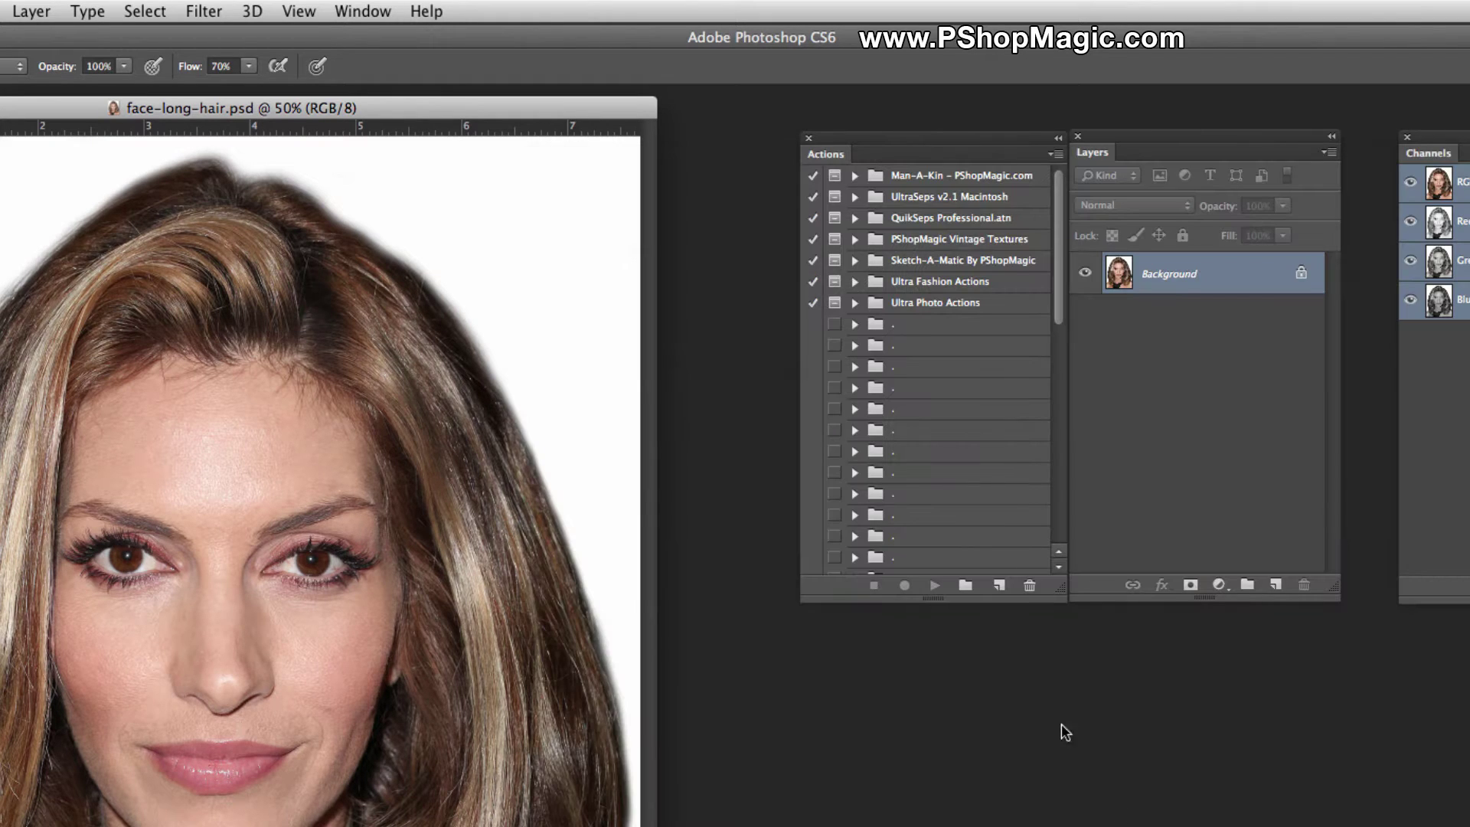
pyautogui.click(948, 179)
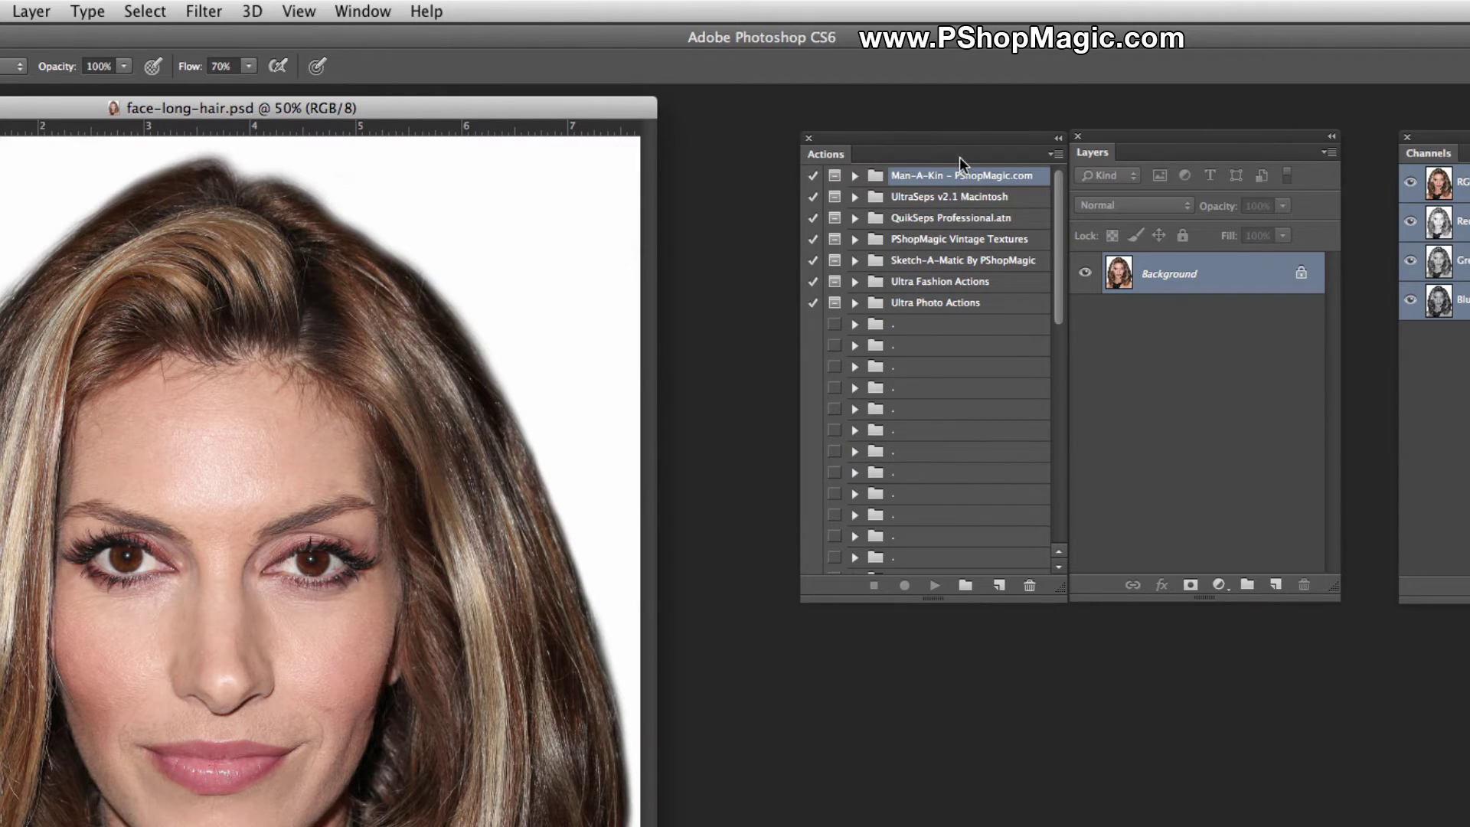
pyautogui.click(856, 177)
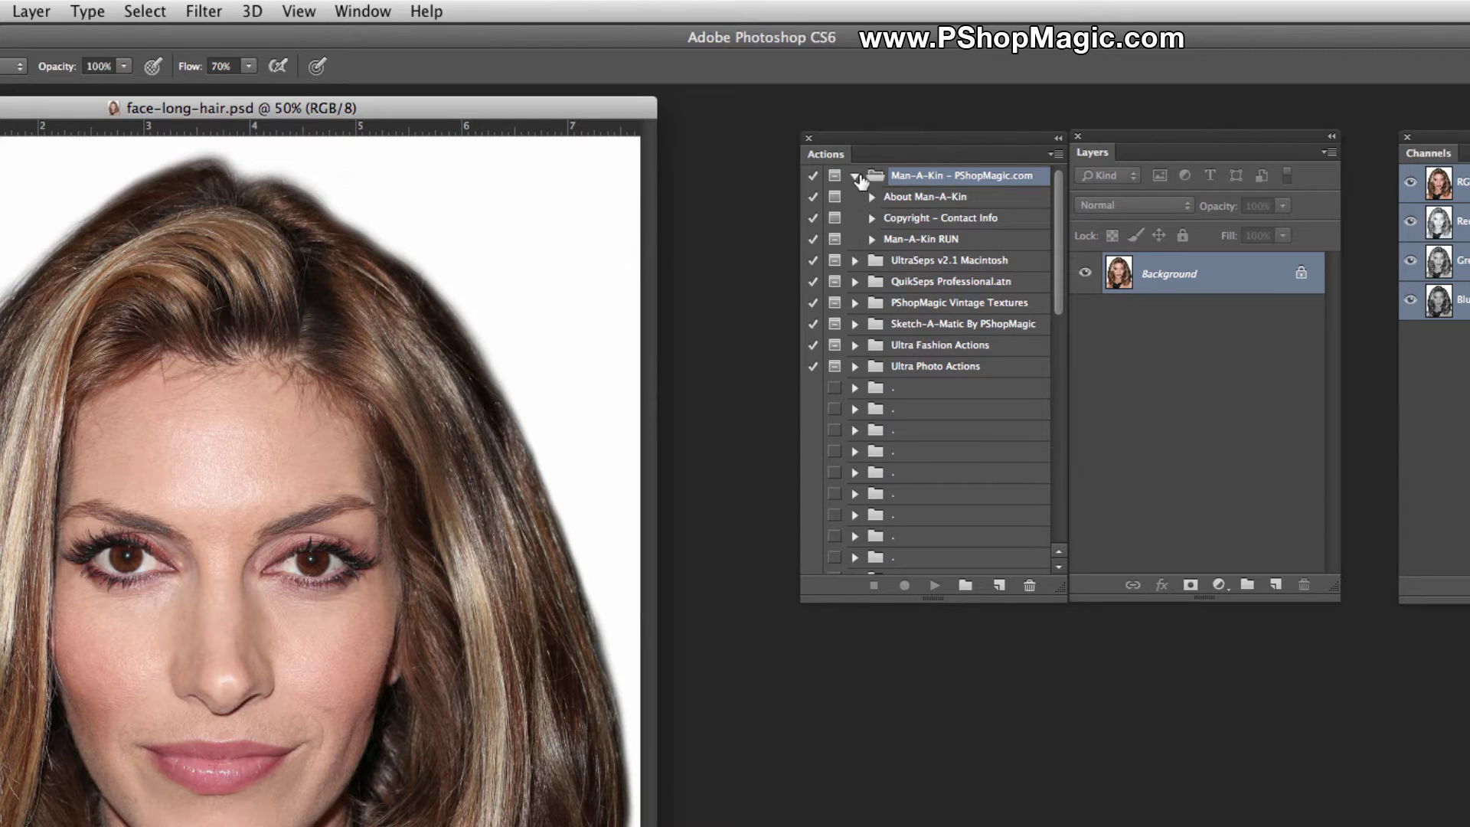
# Step: Play the Man-A-Kin RUN action and drag its pop-up message aside
pyautogui.click(921, 242)
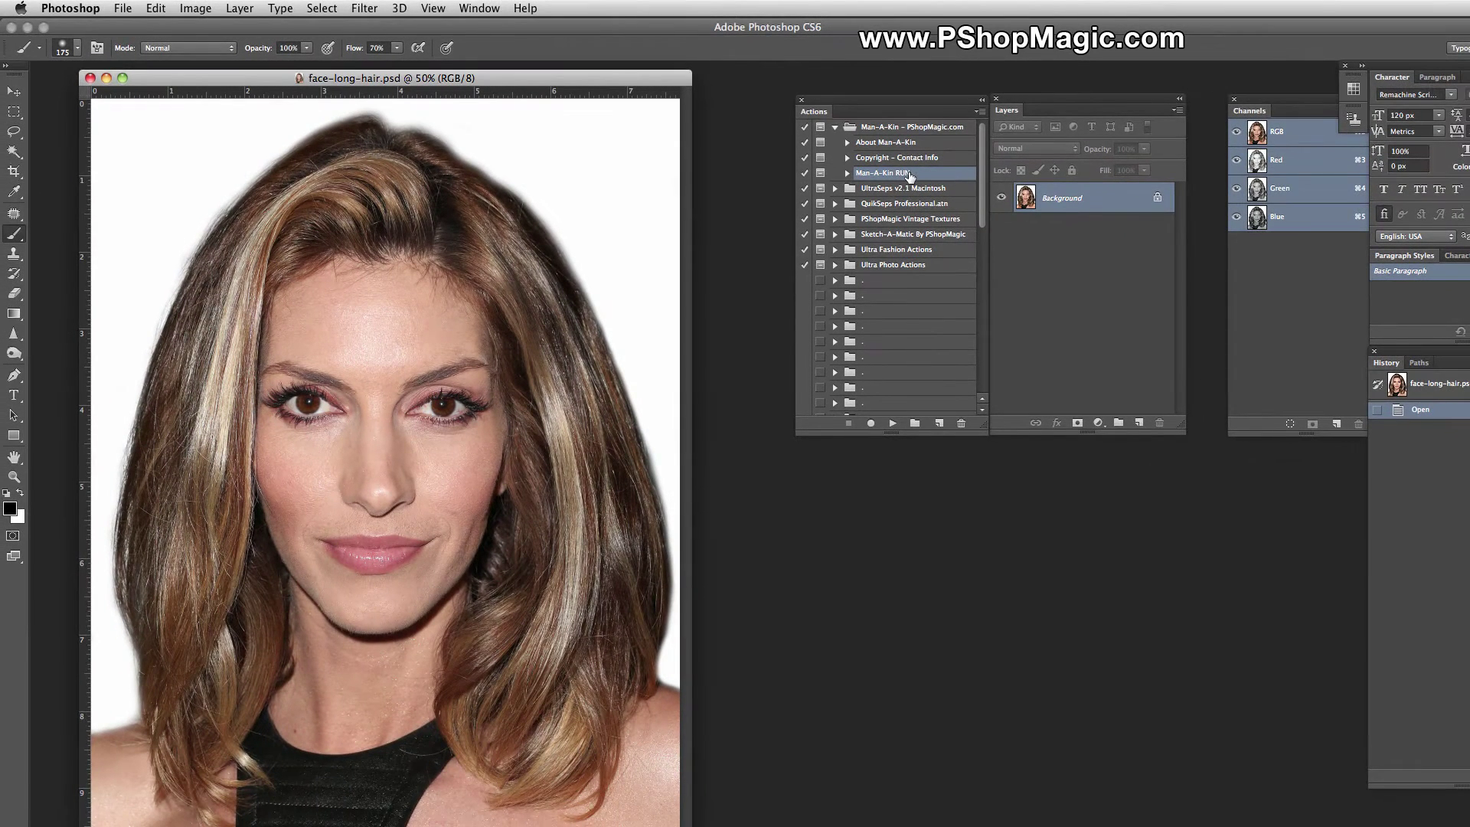
pyautogui.click(895, 422)
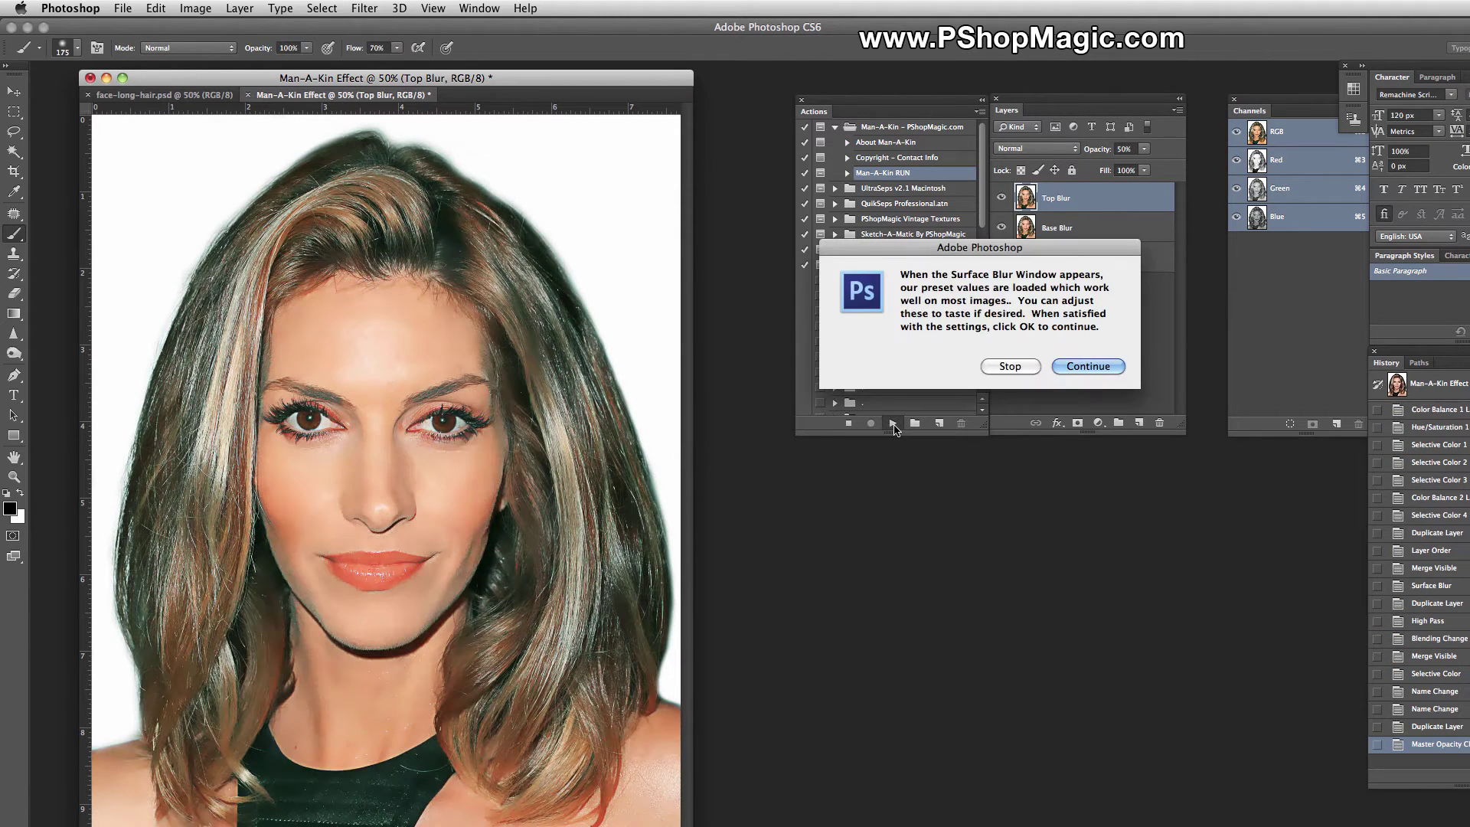
pyautogui.moveTo(867, 250); pyautogui.dragTo(662, 245)
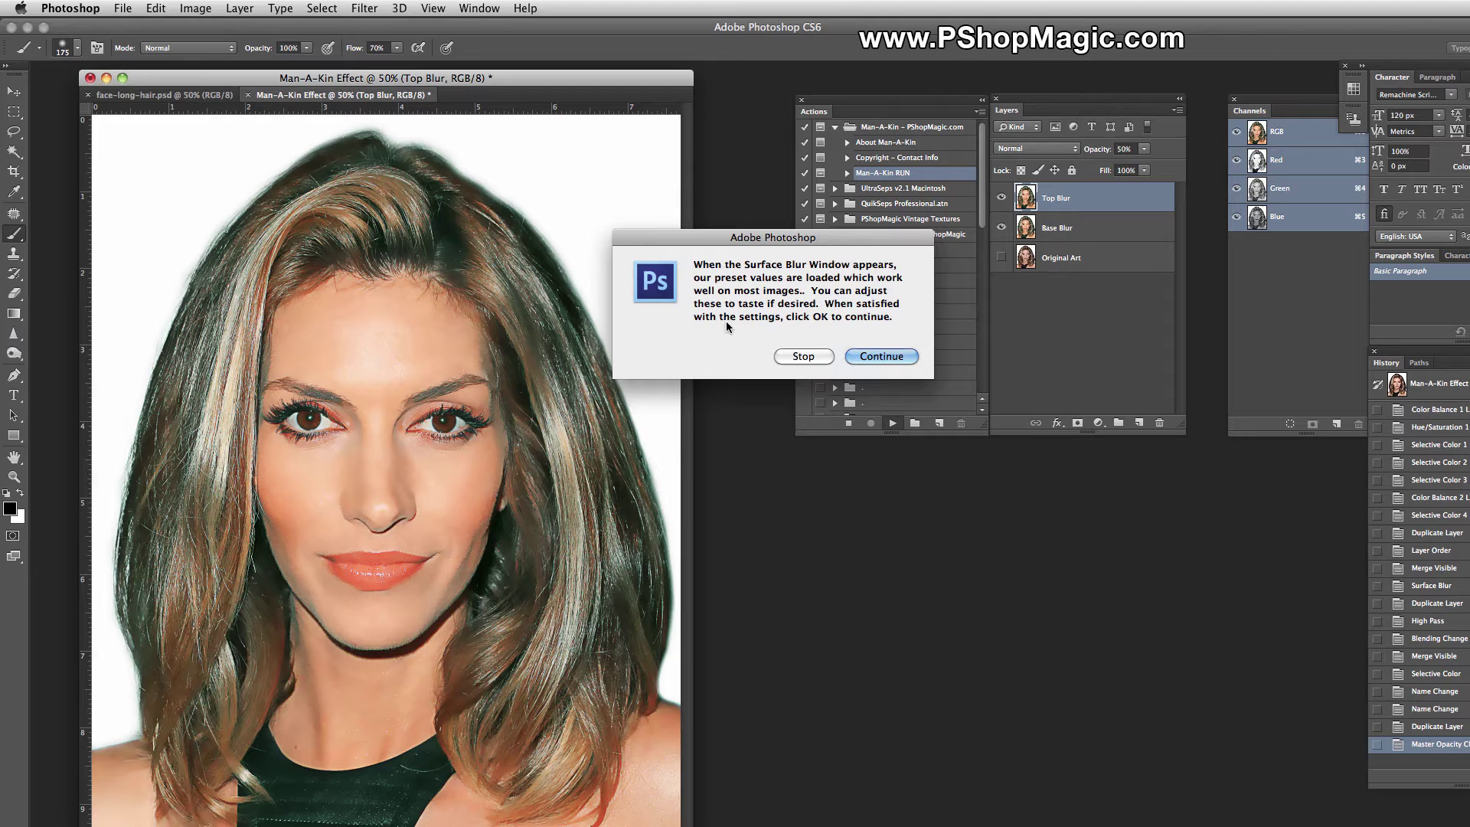
# Step: Continue the action, accept Surface Blur at Radius 50 and Threshold 15, and move the next message aside
pyautogui.click(890, 357)
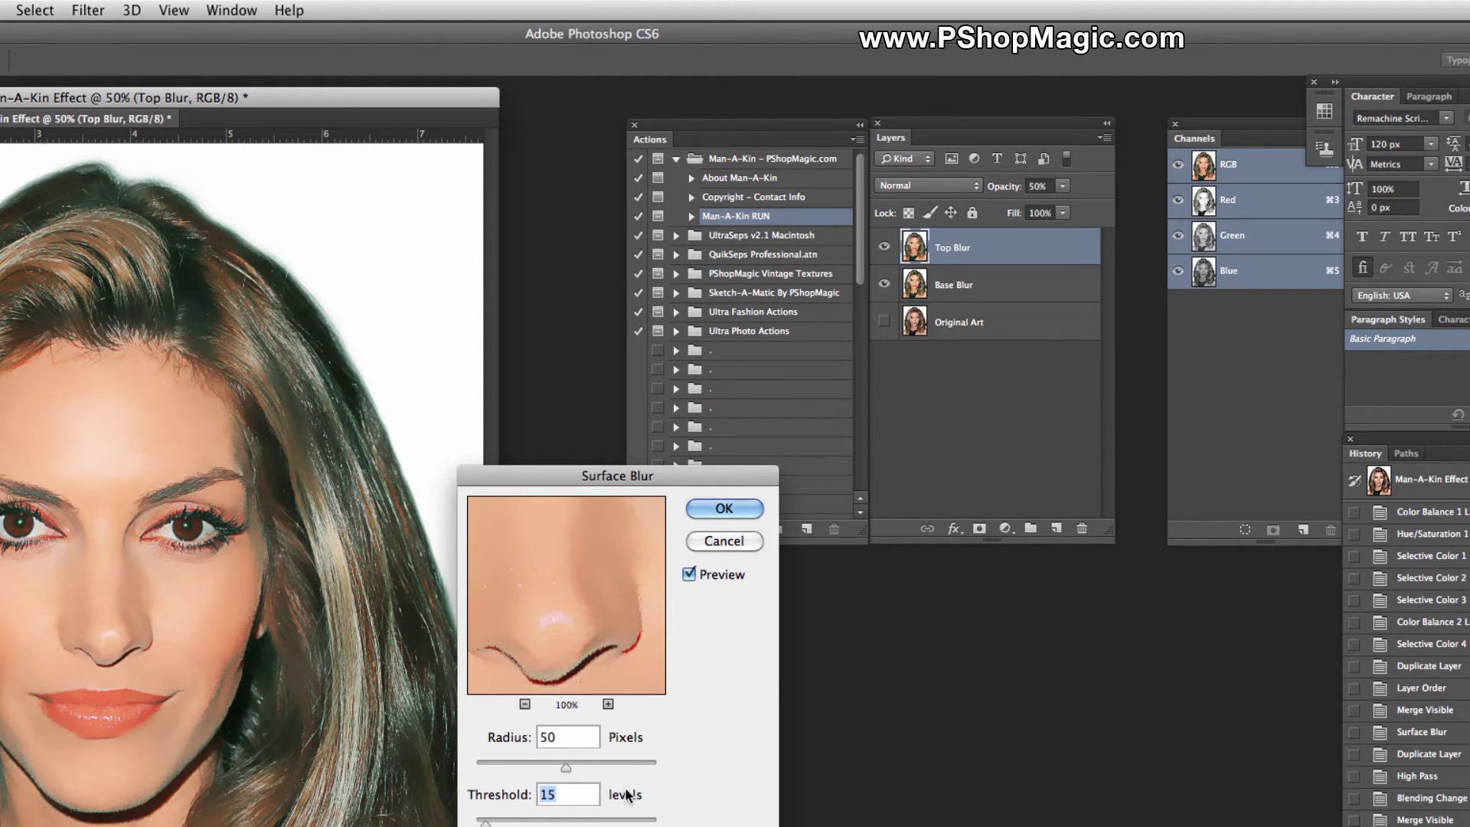
pyautogui.click(701, 509)
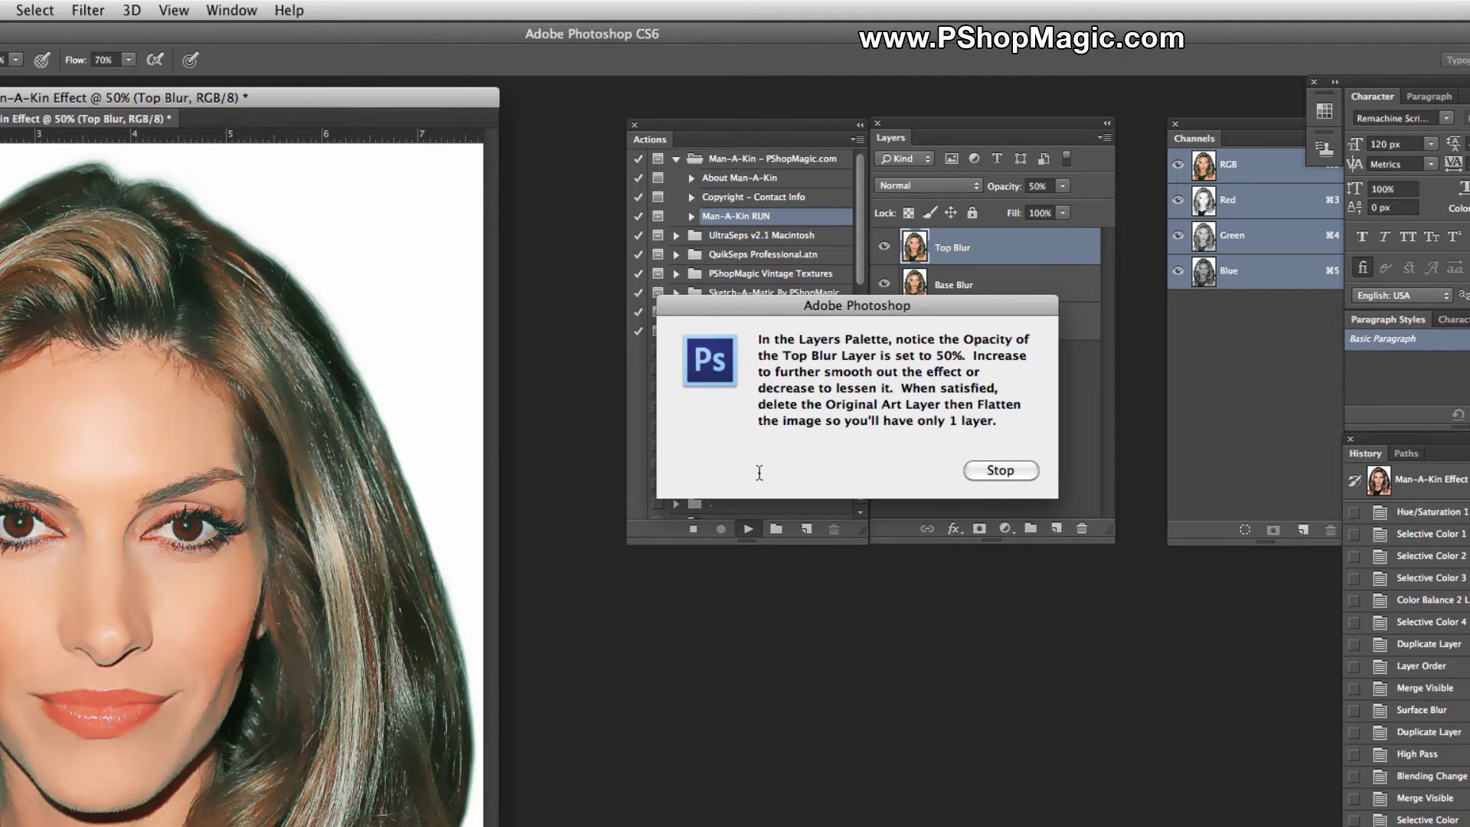
pyautogui.moveTo(791, 304); pyautogui.dragTo(462, 338)
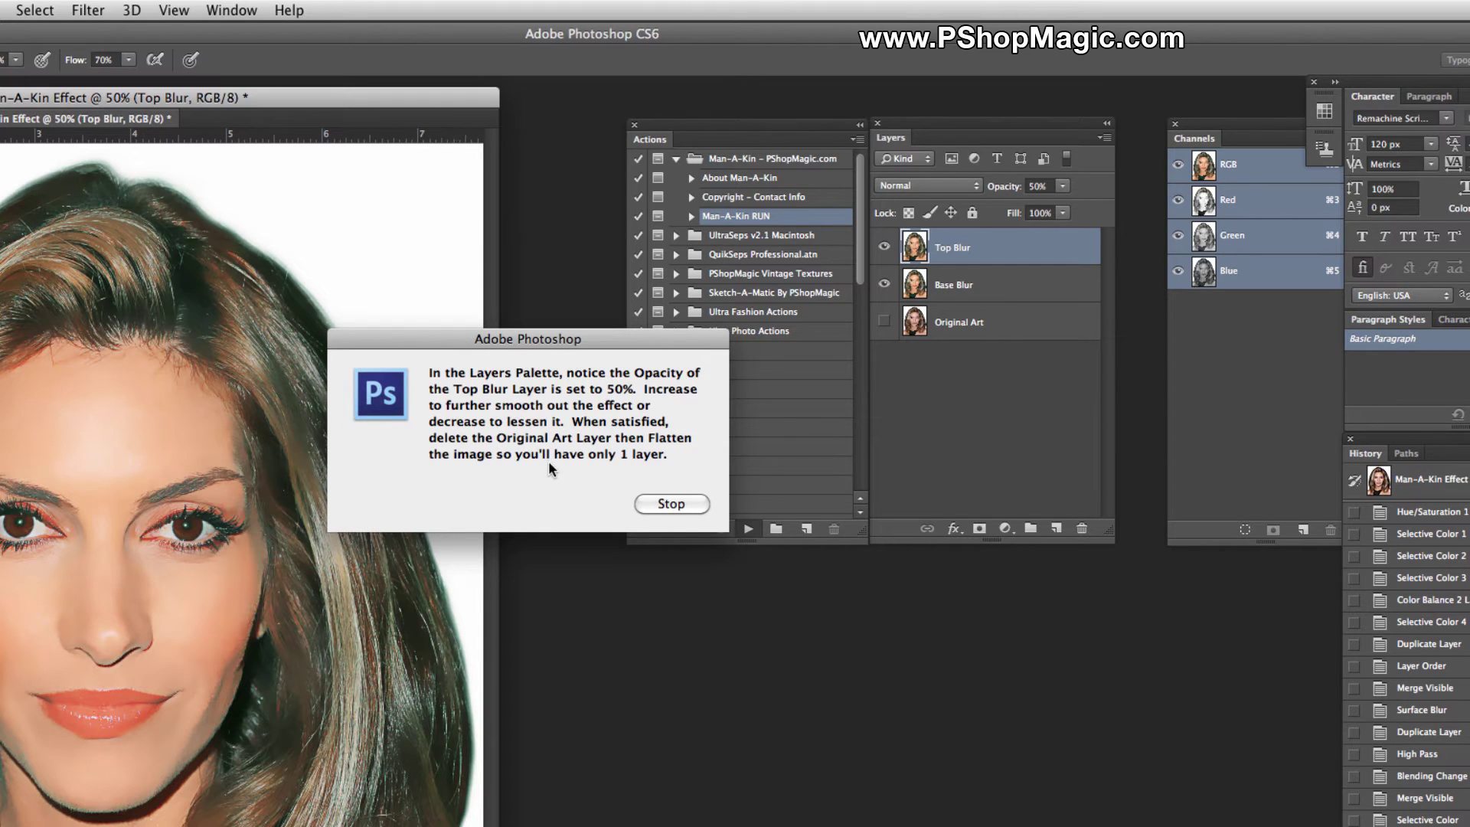
# Step: Stop the action and make the Original Art layer visible
pyautogui.click(672, 504)
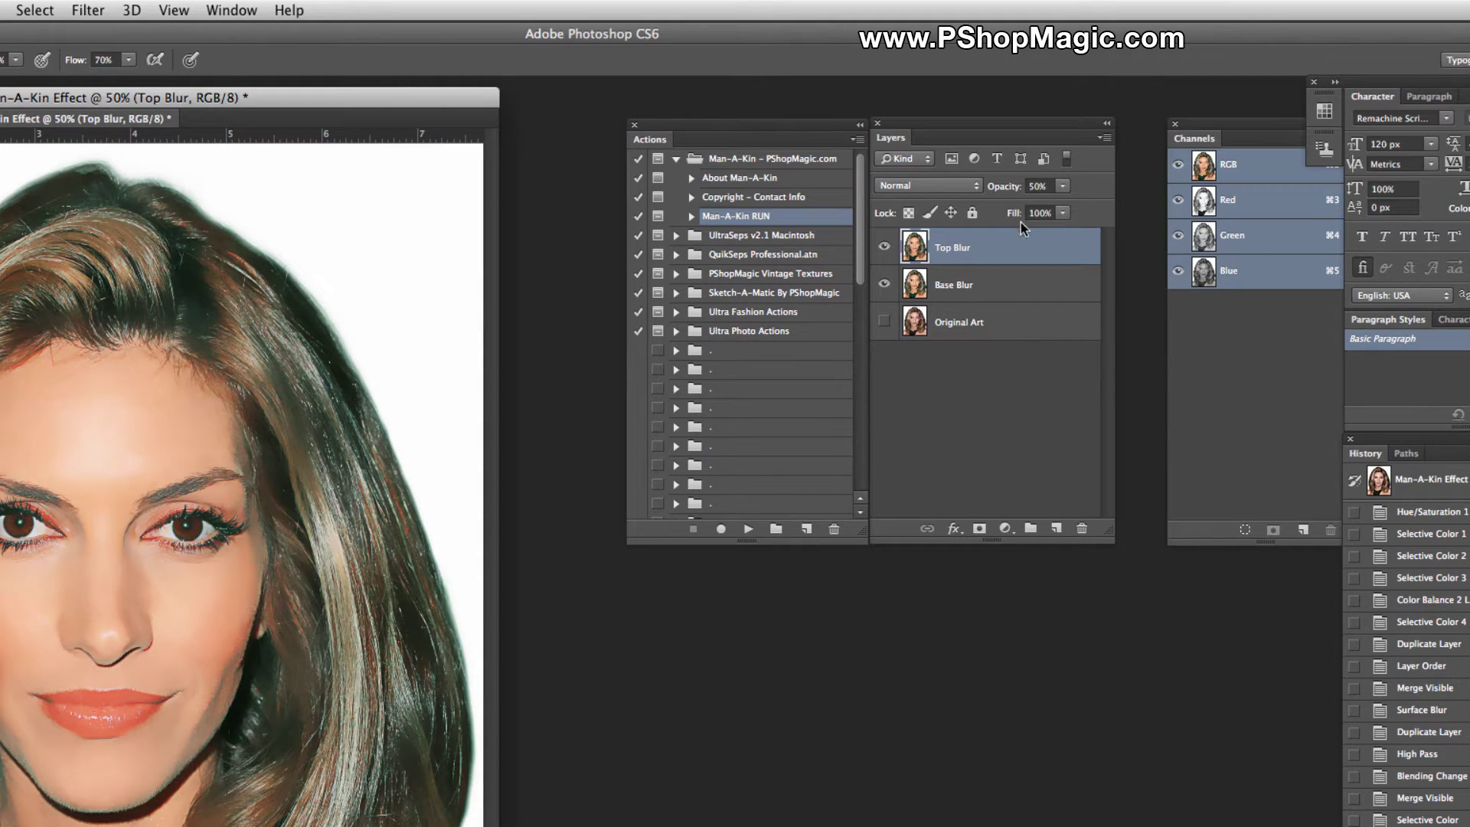
pyautogui.click(998, 286)
pyautogui.click(885, 322)
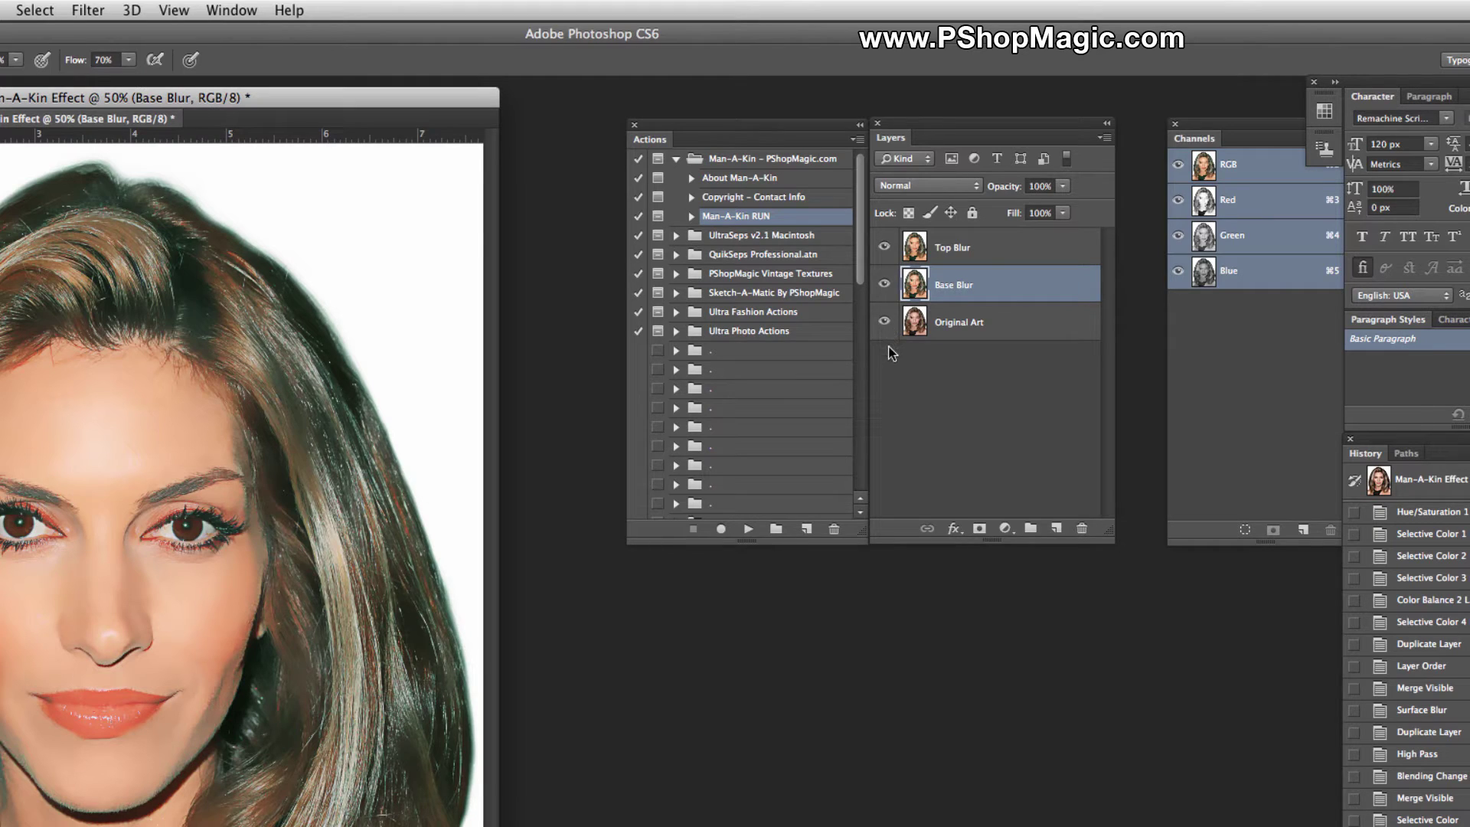
# Step: Test the Top Blur layer's opacity with the slider, then set it to 50%
pyautogui.click(998, 253)
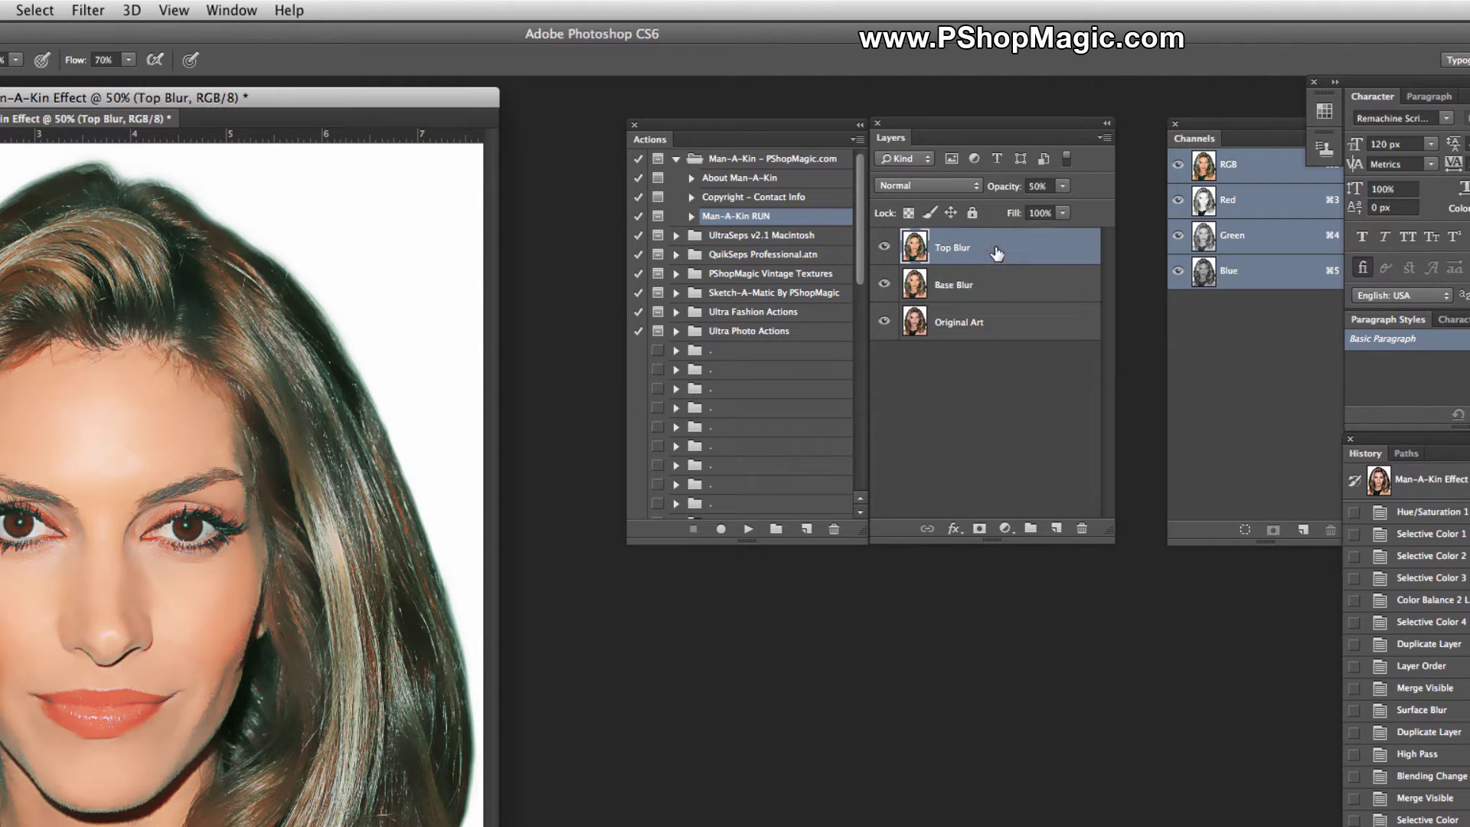
pyautogui.click(1063, 186)
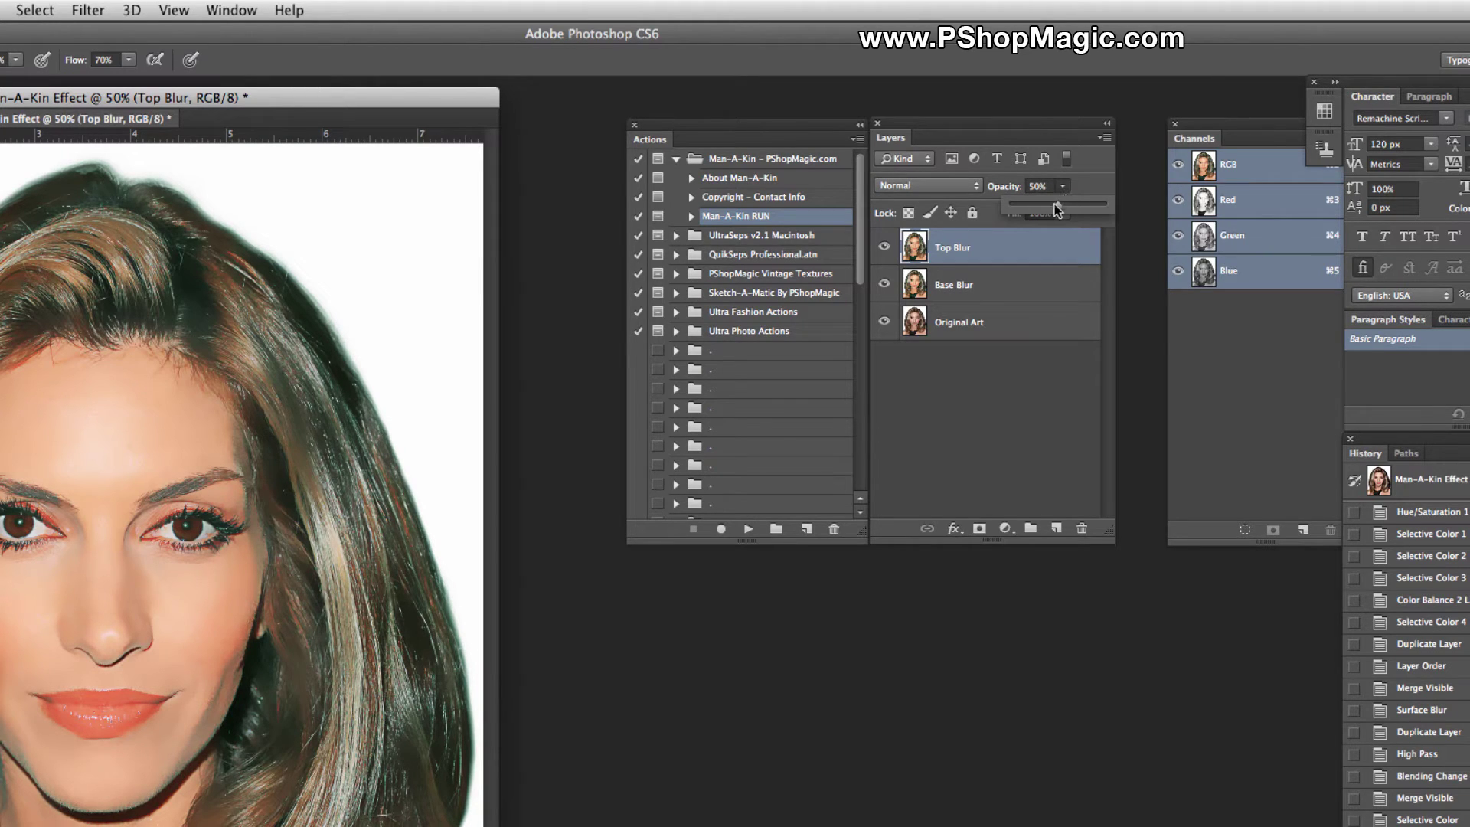
pyautogui.moveTo(1058, 204)
pyautogui.mouseDown()
pyautogui.moveTo(1104, 204)
pyautogui.moveTo(1112, 168)
pyautogui.mouseUp()
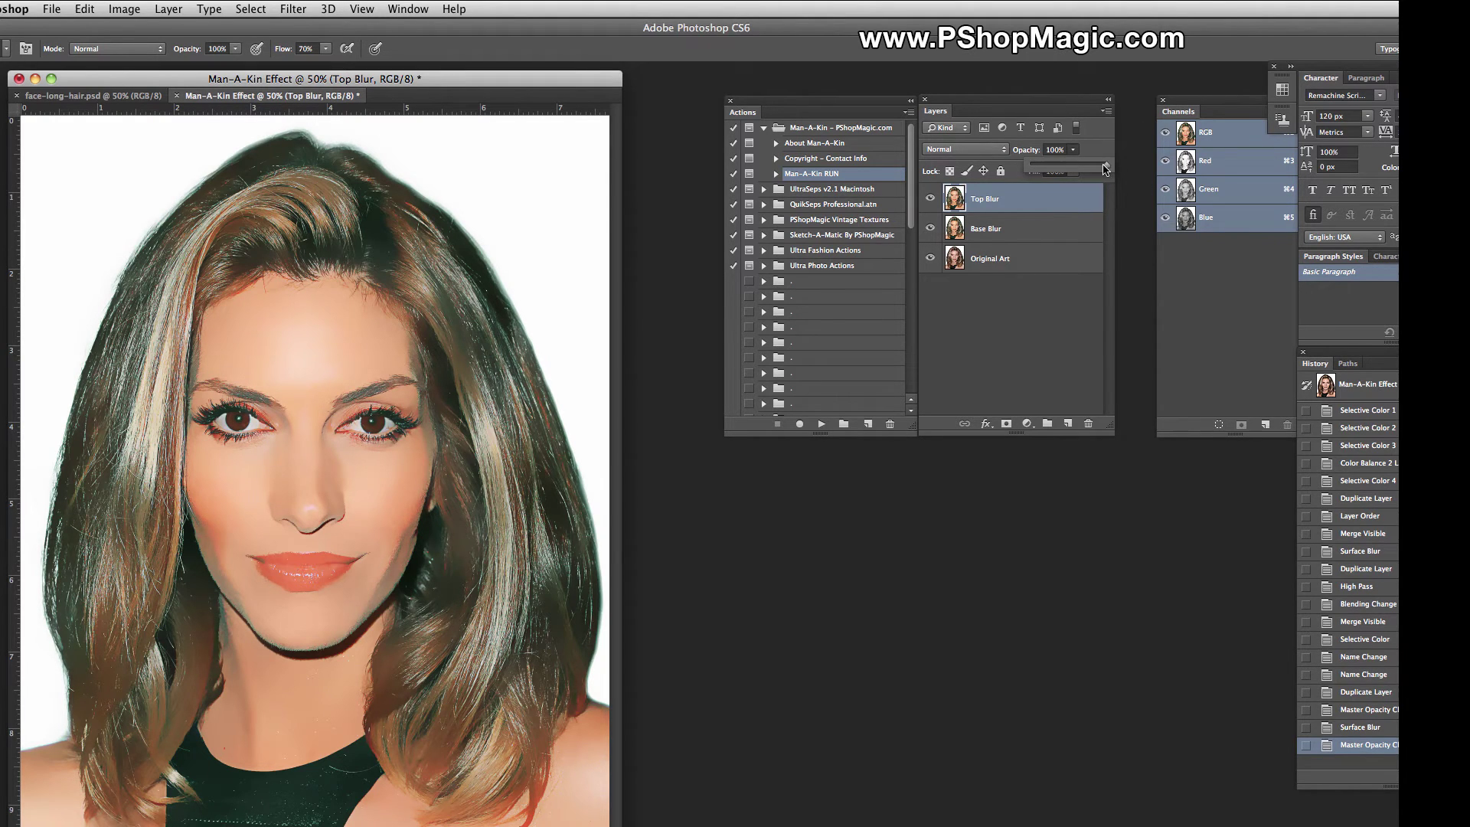
pyautogui.moveTo(1106, 168); pyautogui.dragTo(1028, 168)
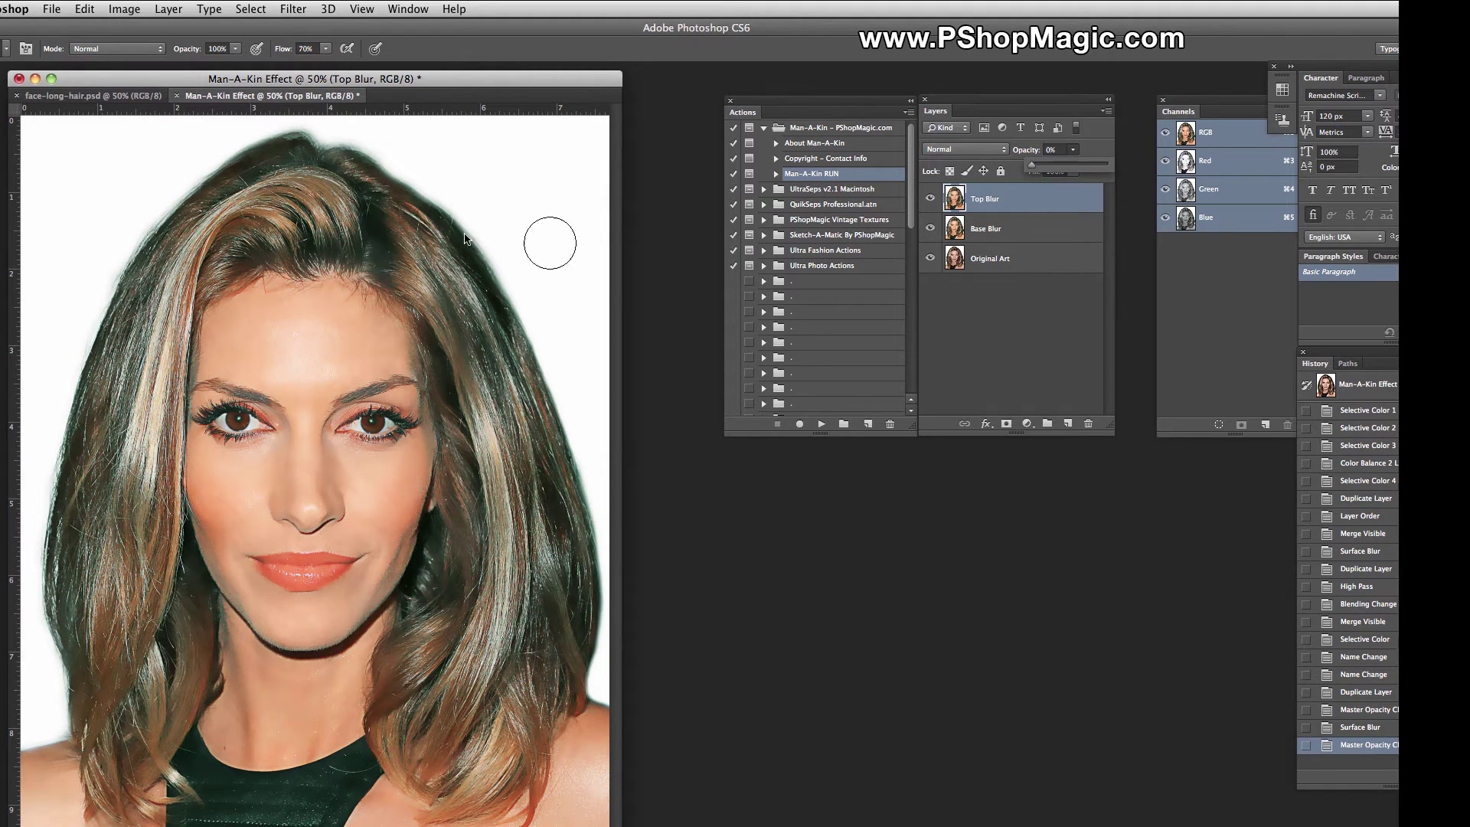
pyautogui.click(1050, 149)
pyautogui.write('50')
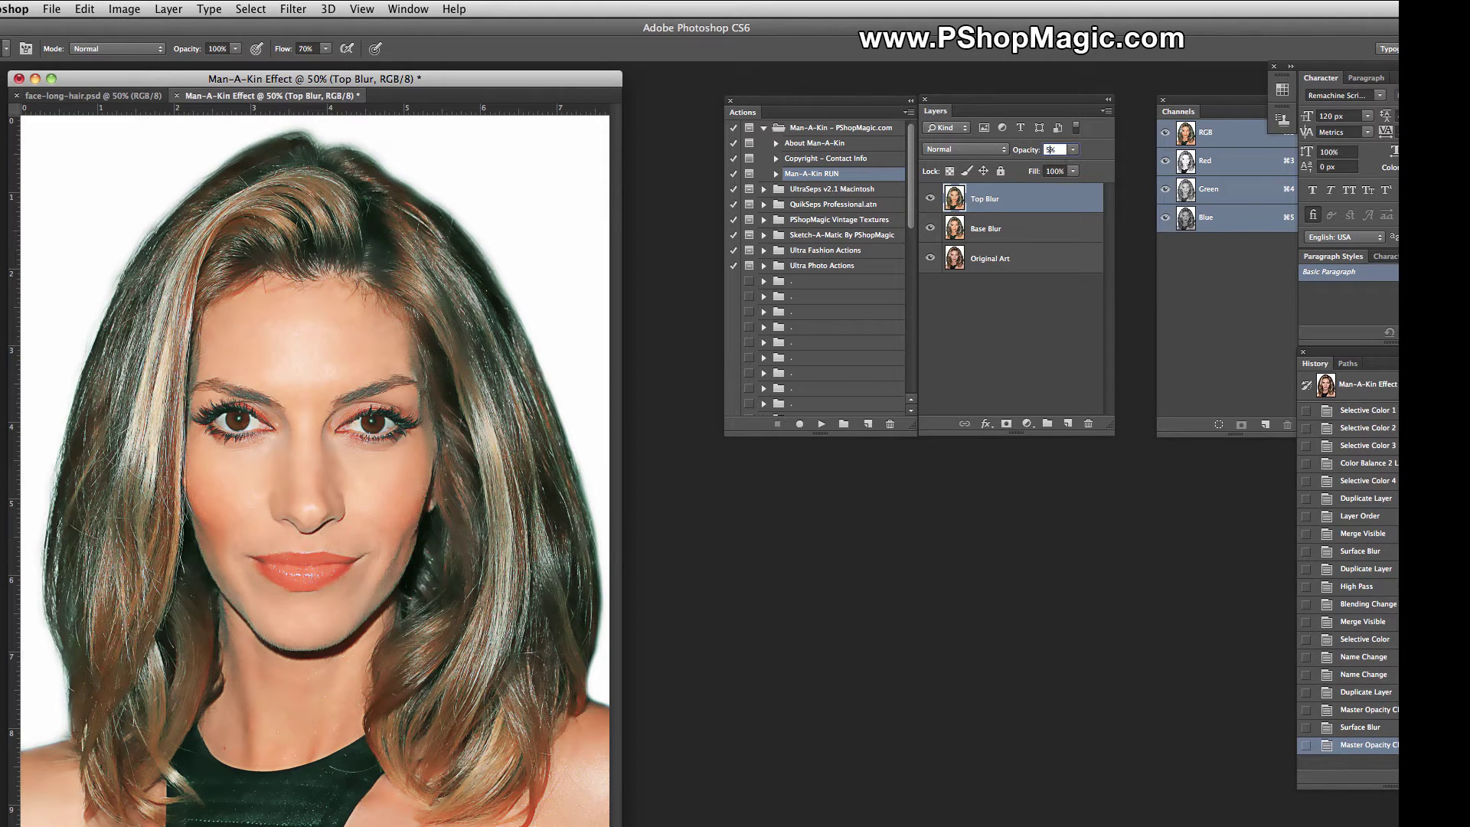
pyautogui.press('Return')
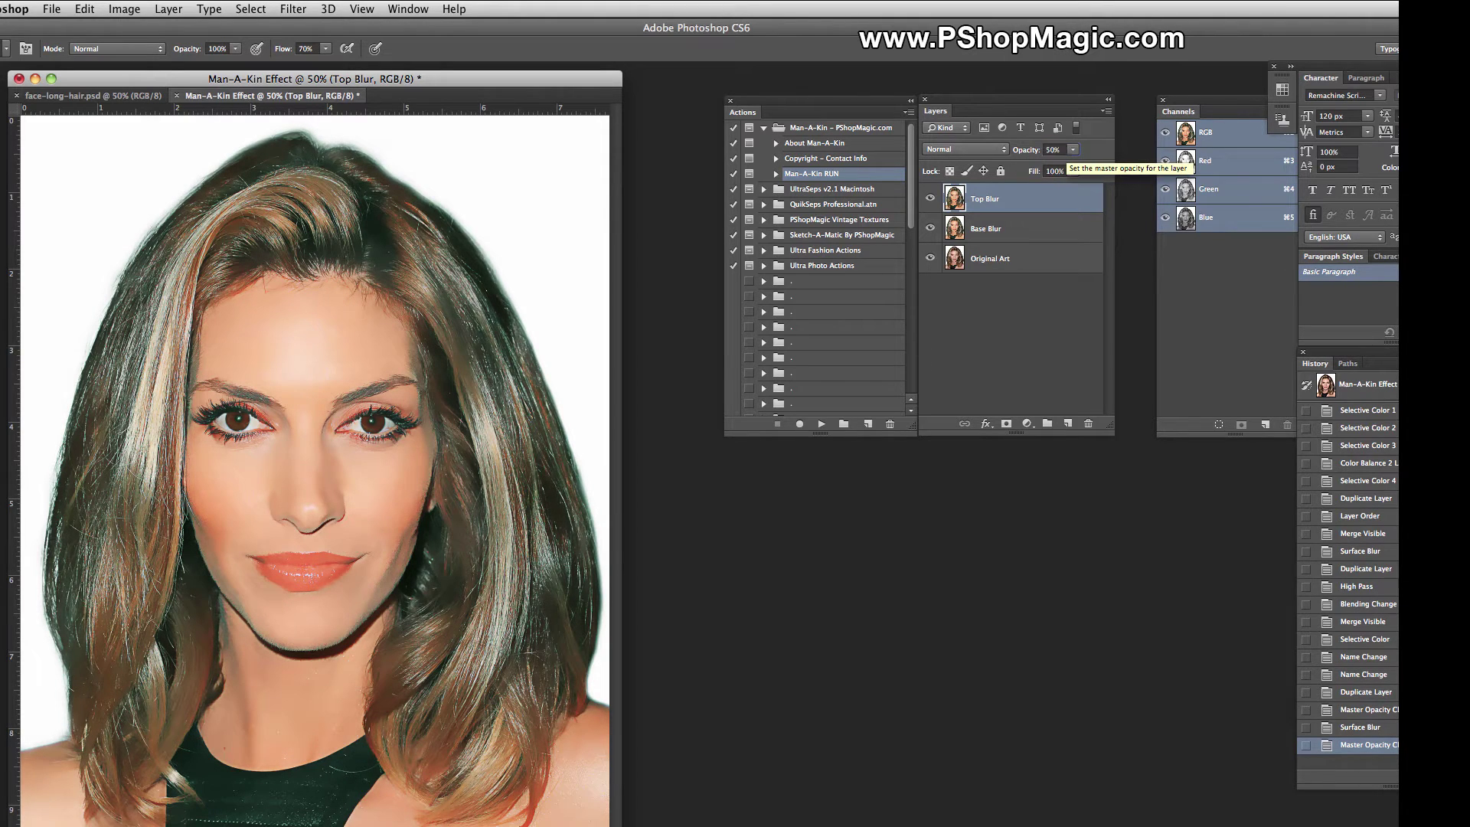
pyautogui.click(930, 199)
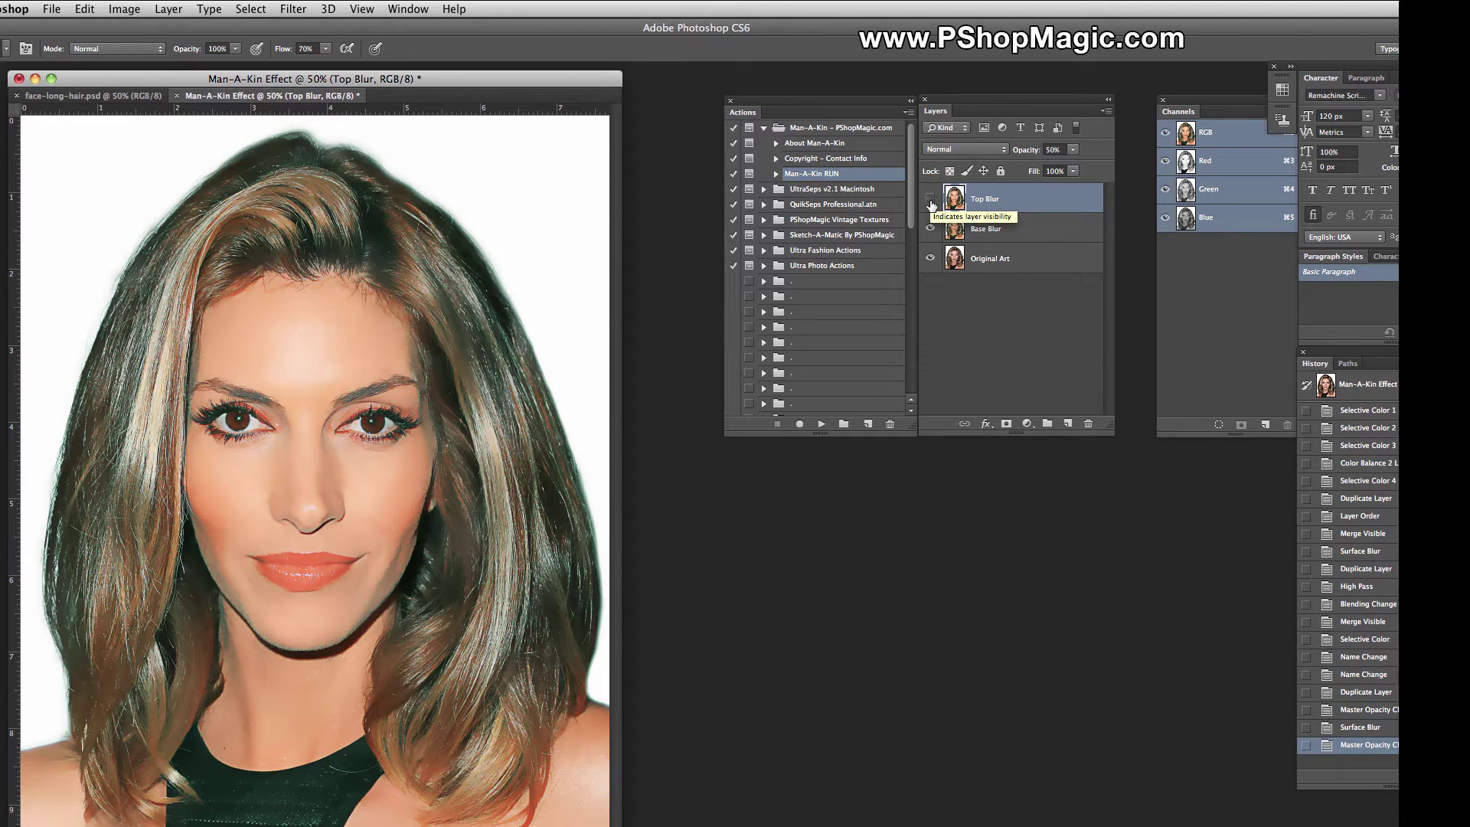
pyautogui.click(1027, 226)
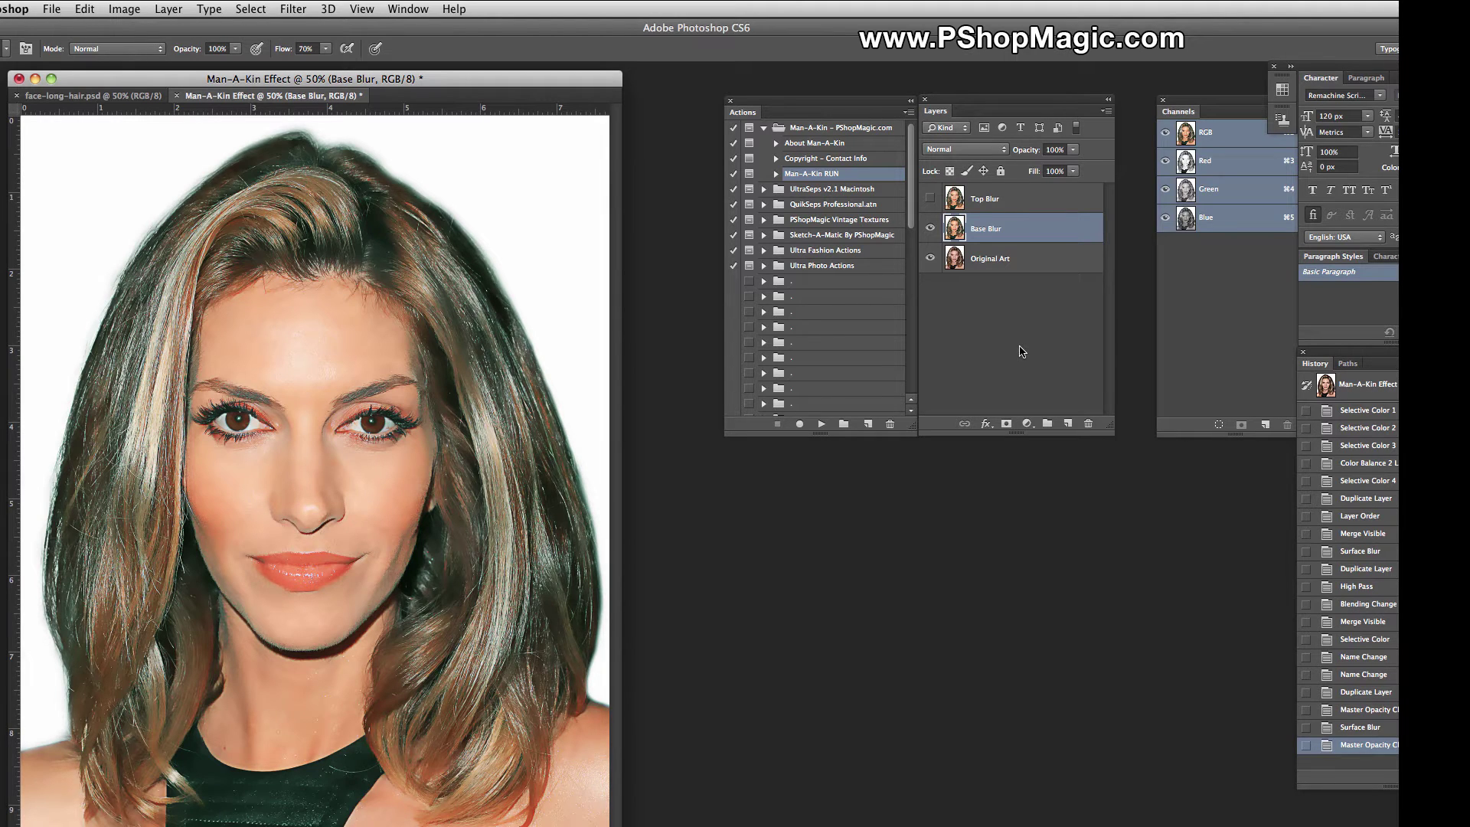
pyautogui.click(932, 228)
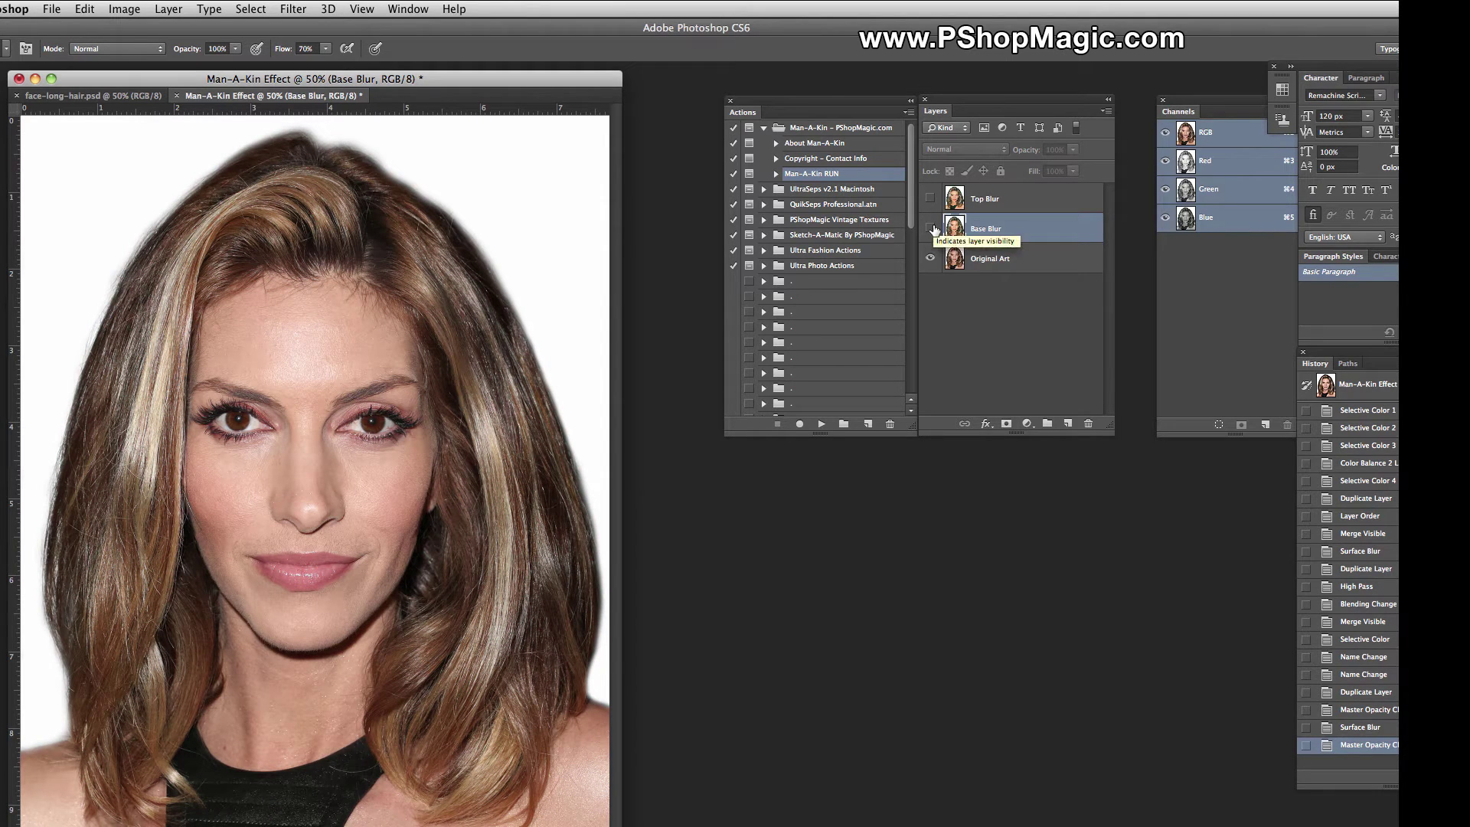
pyautogui.click(932, 228)
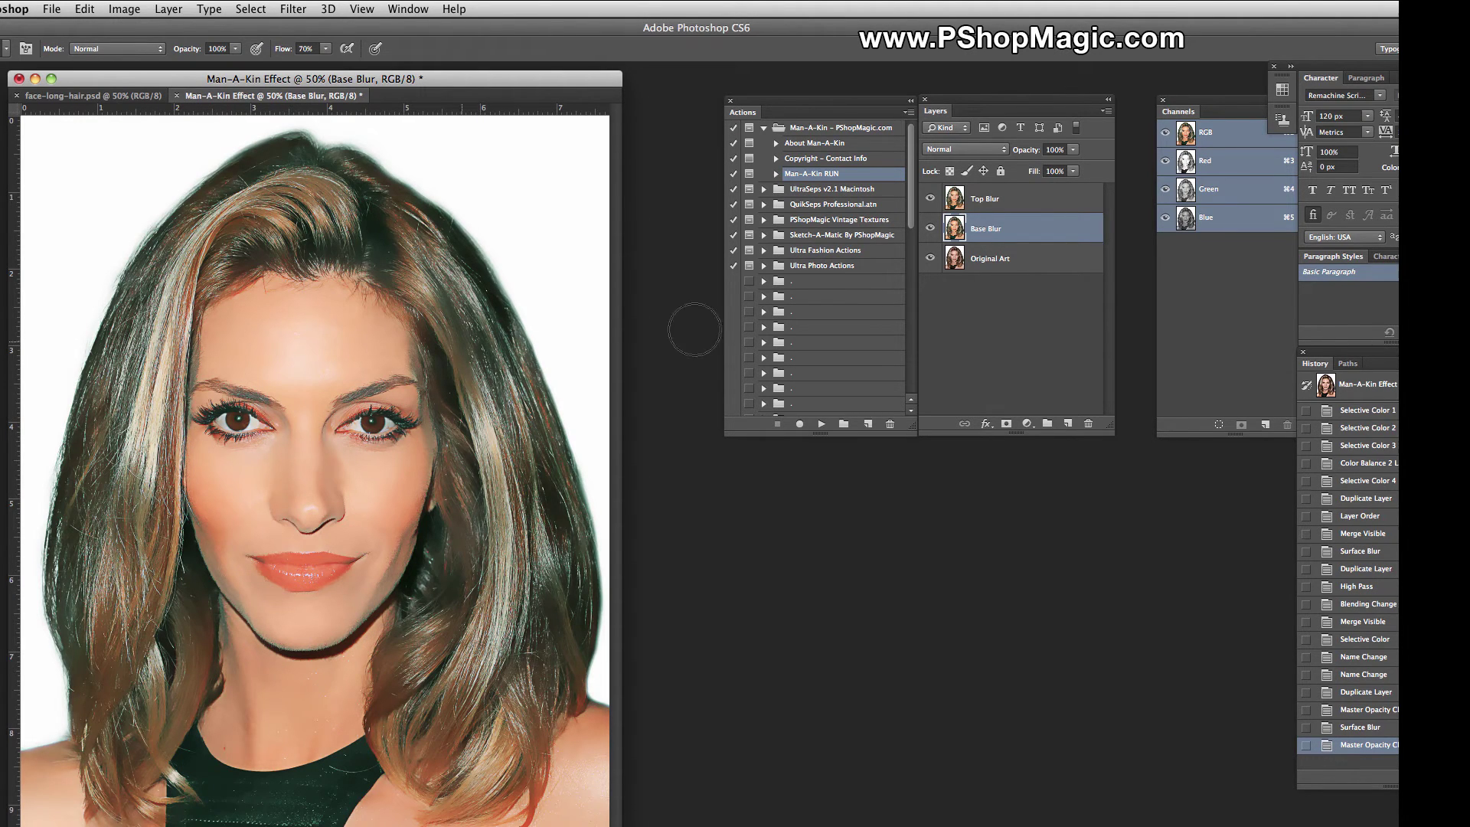
pyautogui.click(1049, 206)
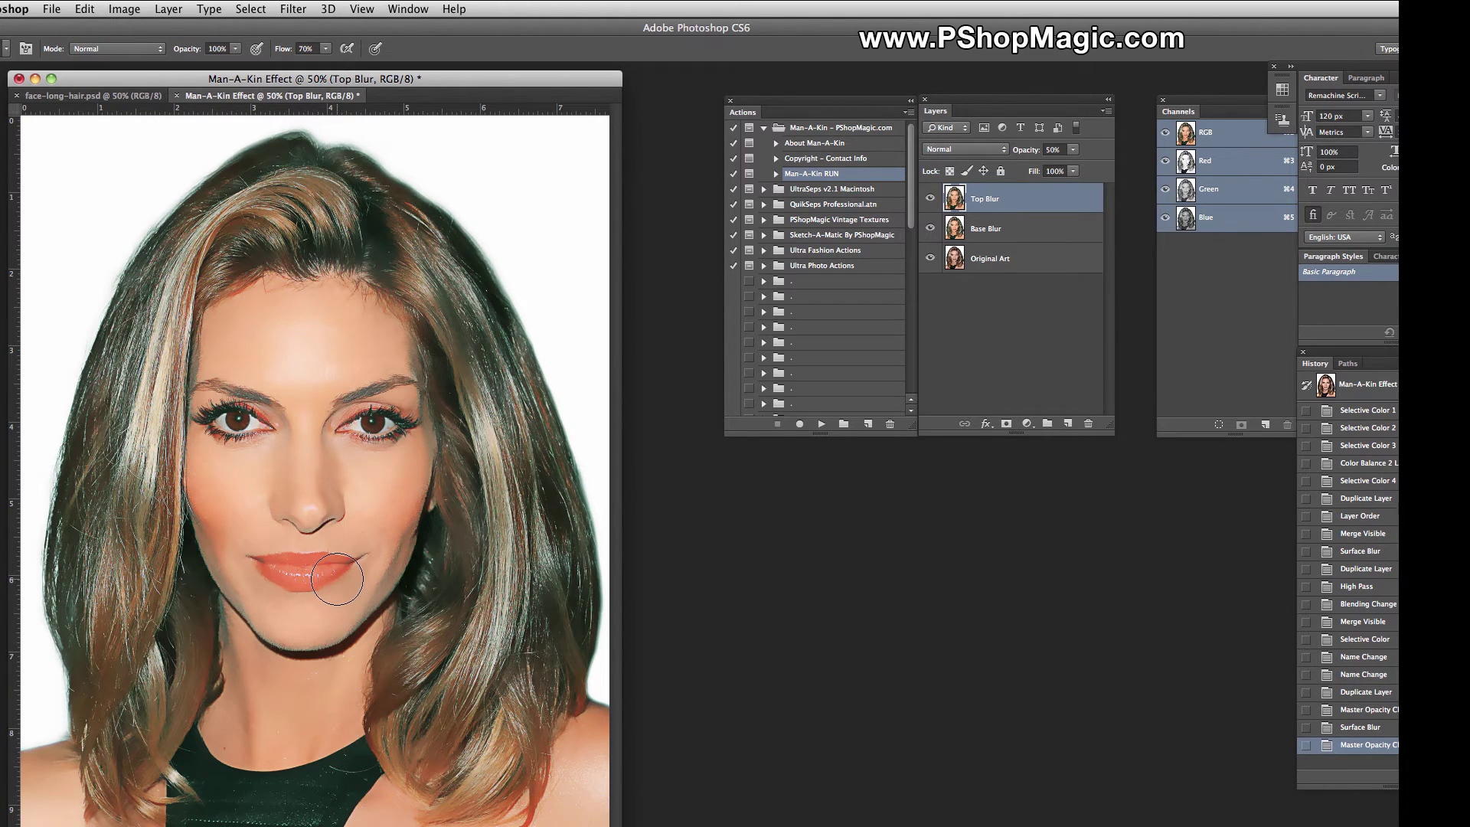
# Step: Hide Original Art and use Merge Visible to combine Top Blur and Base Blur into one layer
pyautogui.click(1039, 345)
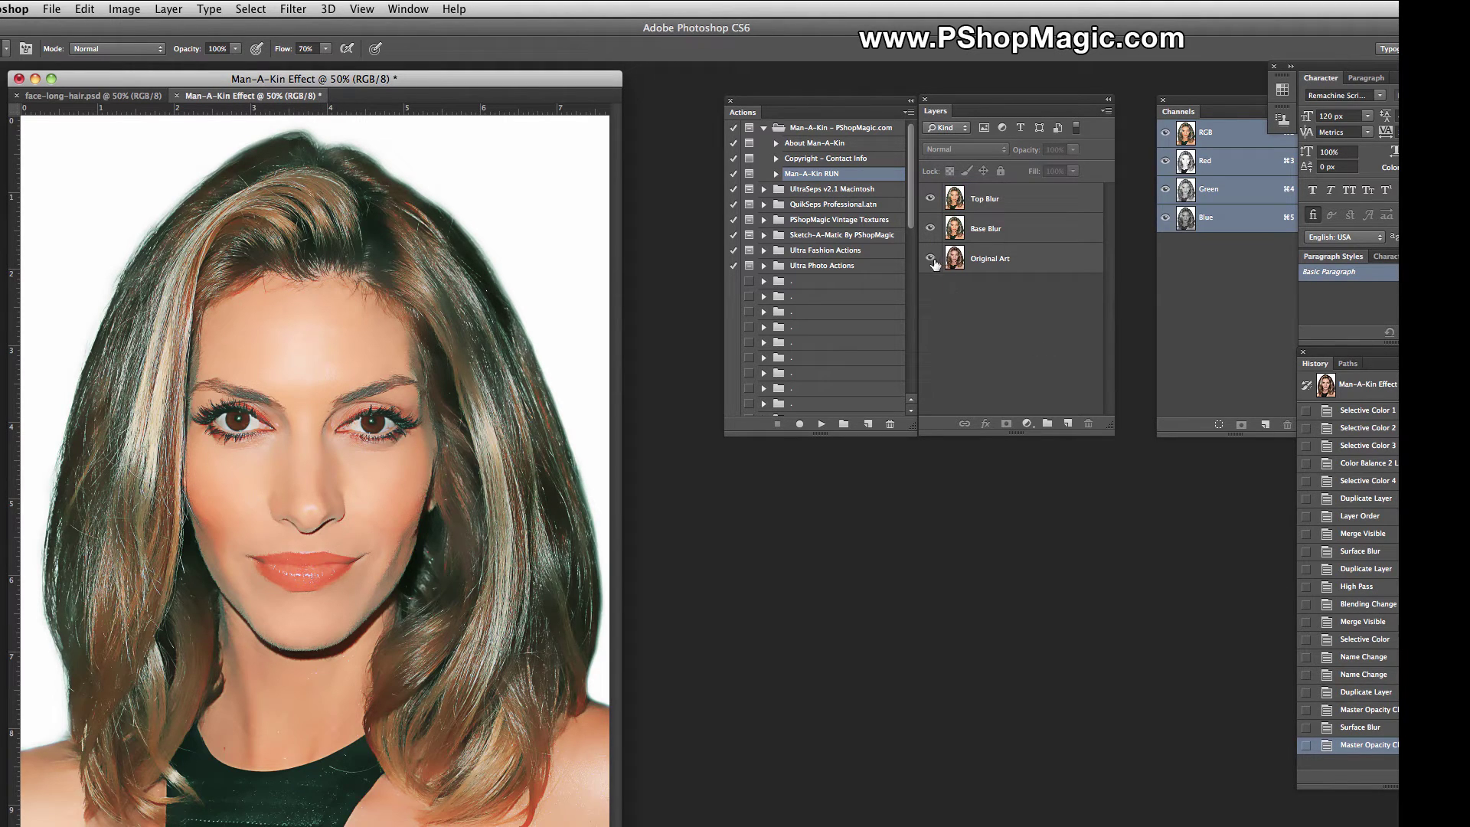
pyautogui.click(1058, 273)
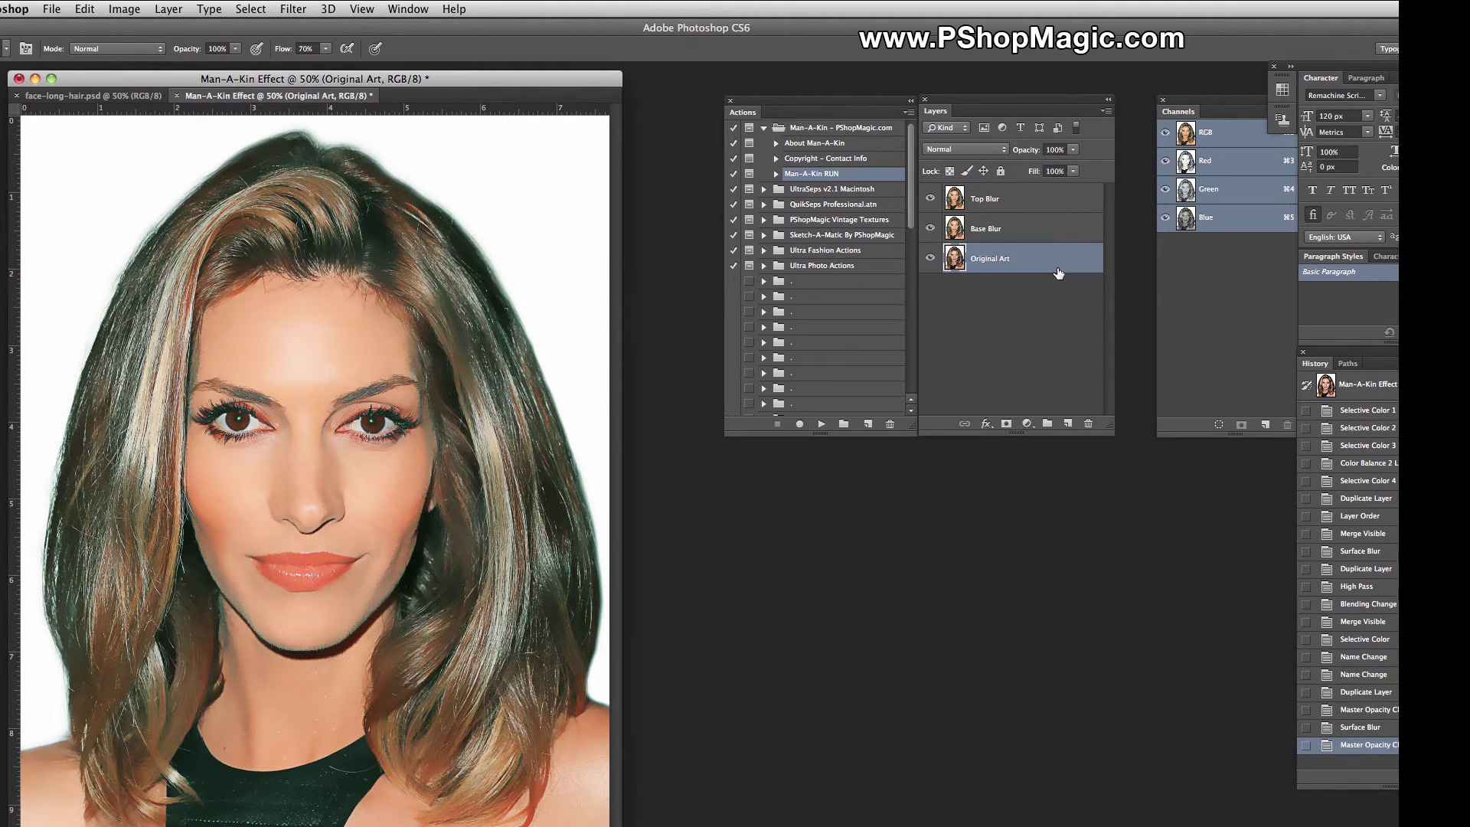
pyautogui.click(930, 260)
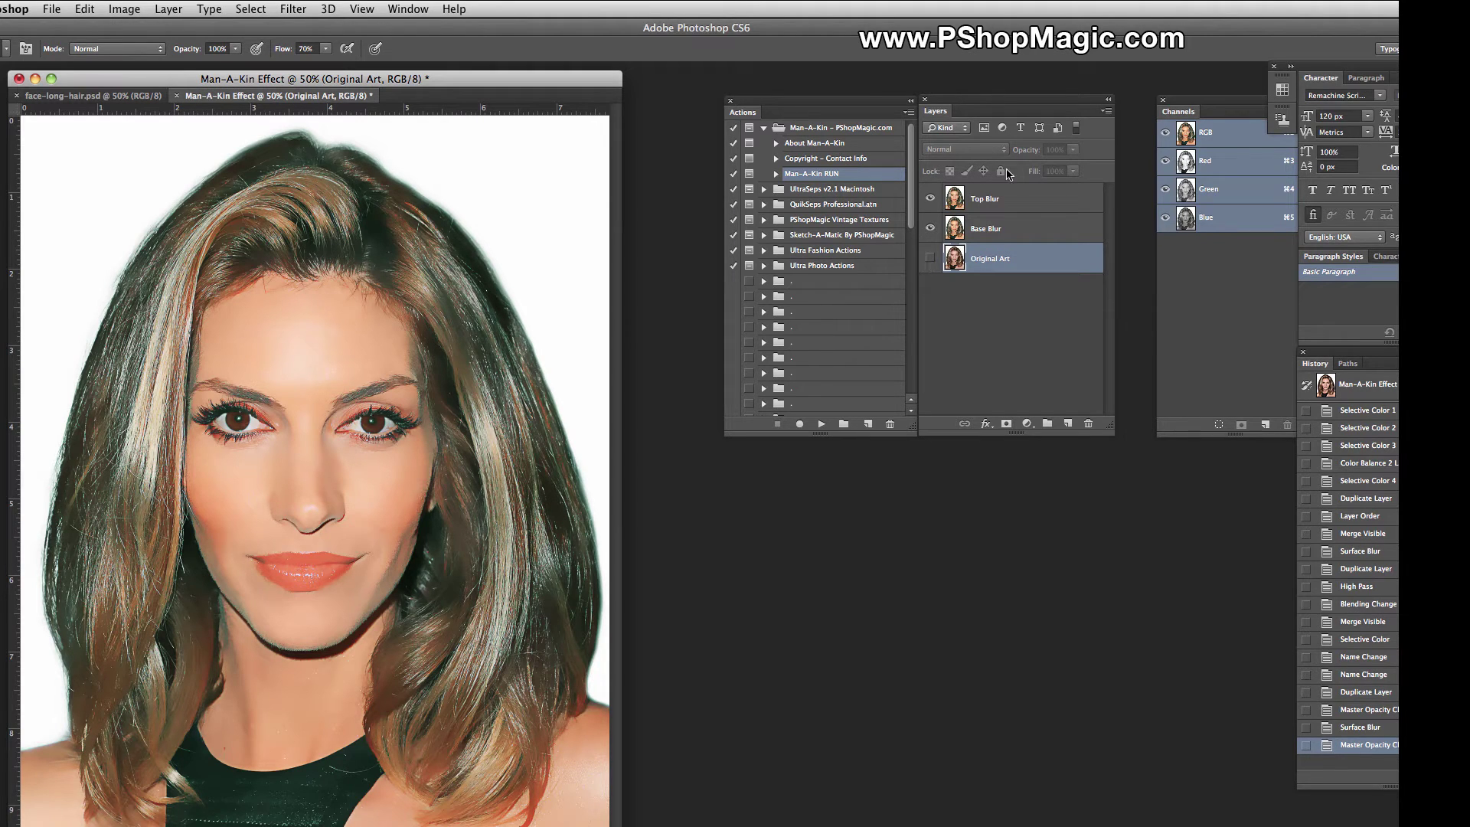
pyautogui.click(1043, 210)
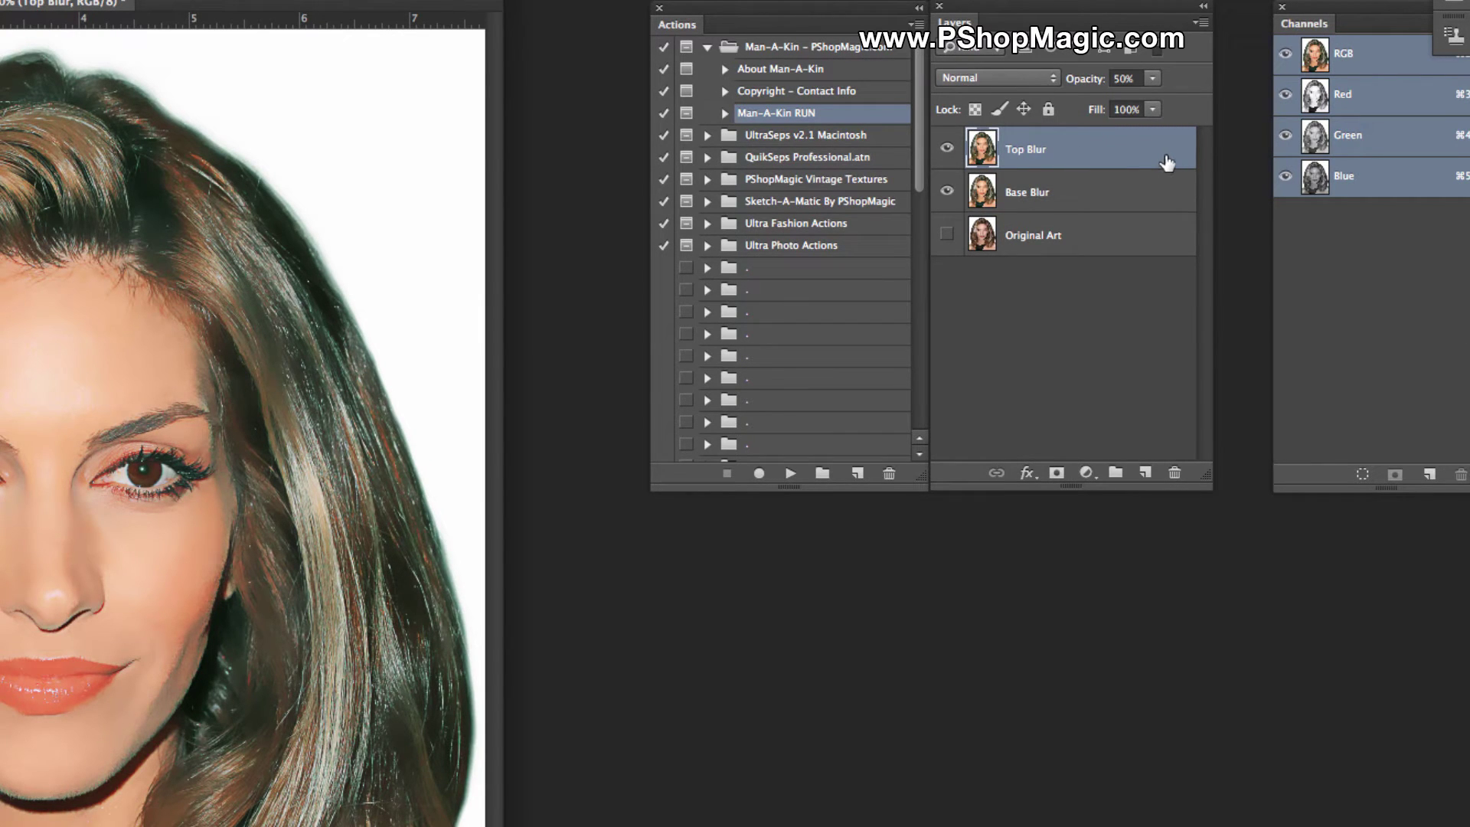
pyautogui.click(1200, 23)
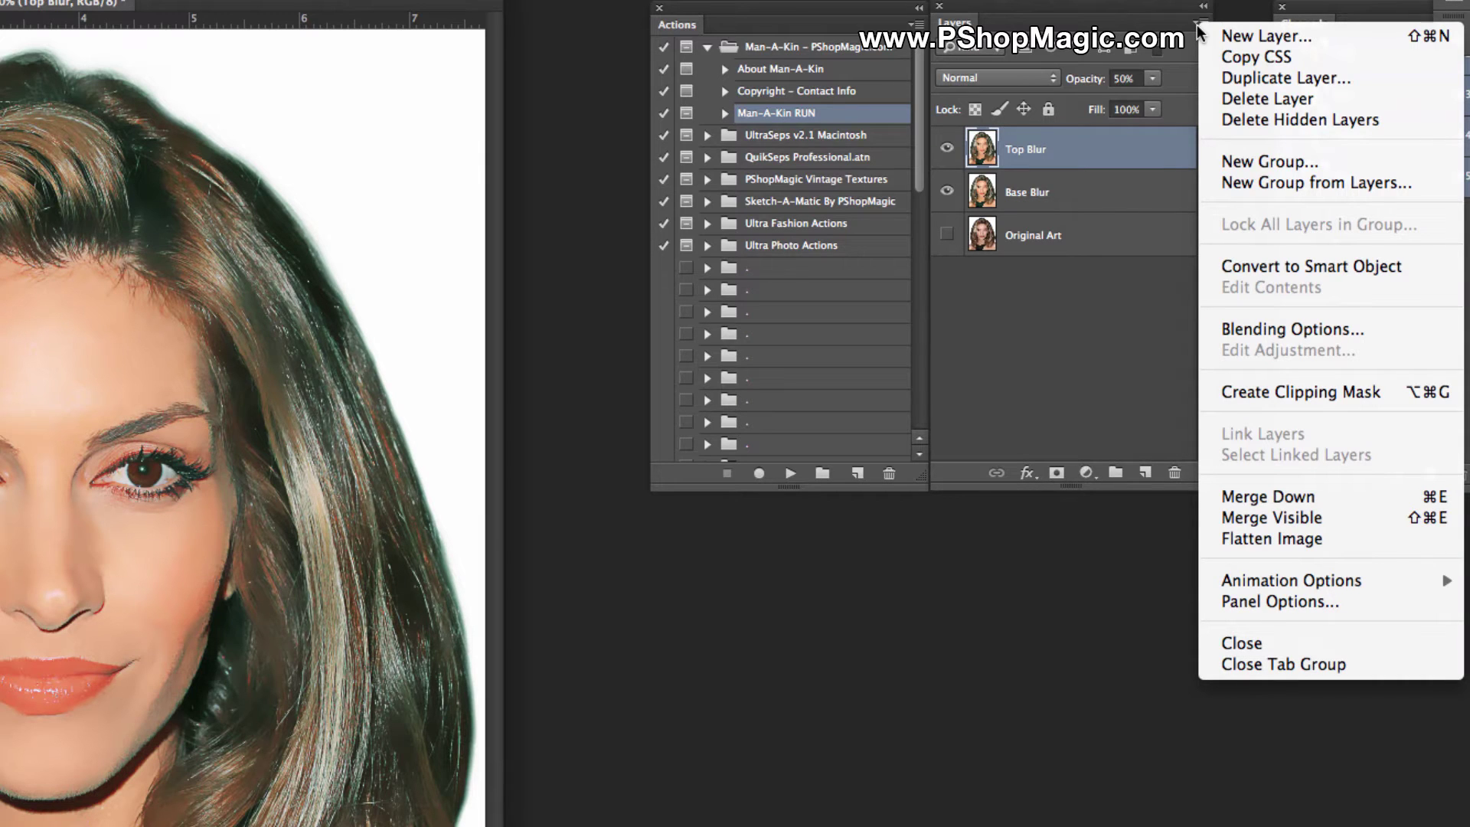
pyautogui.click(1338, 519)
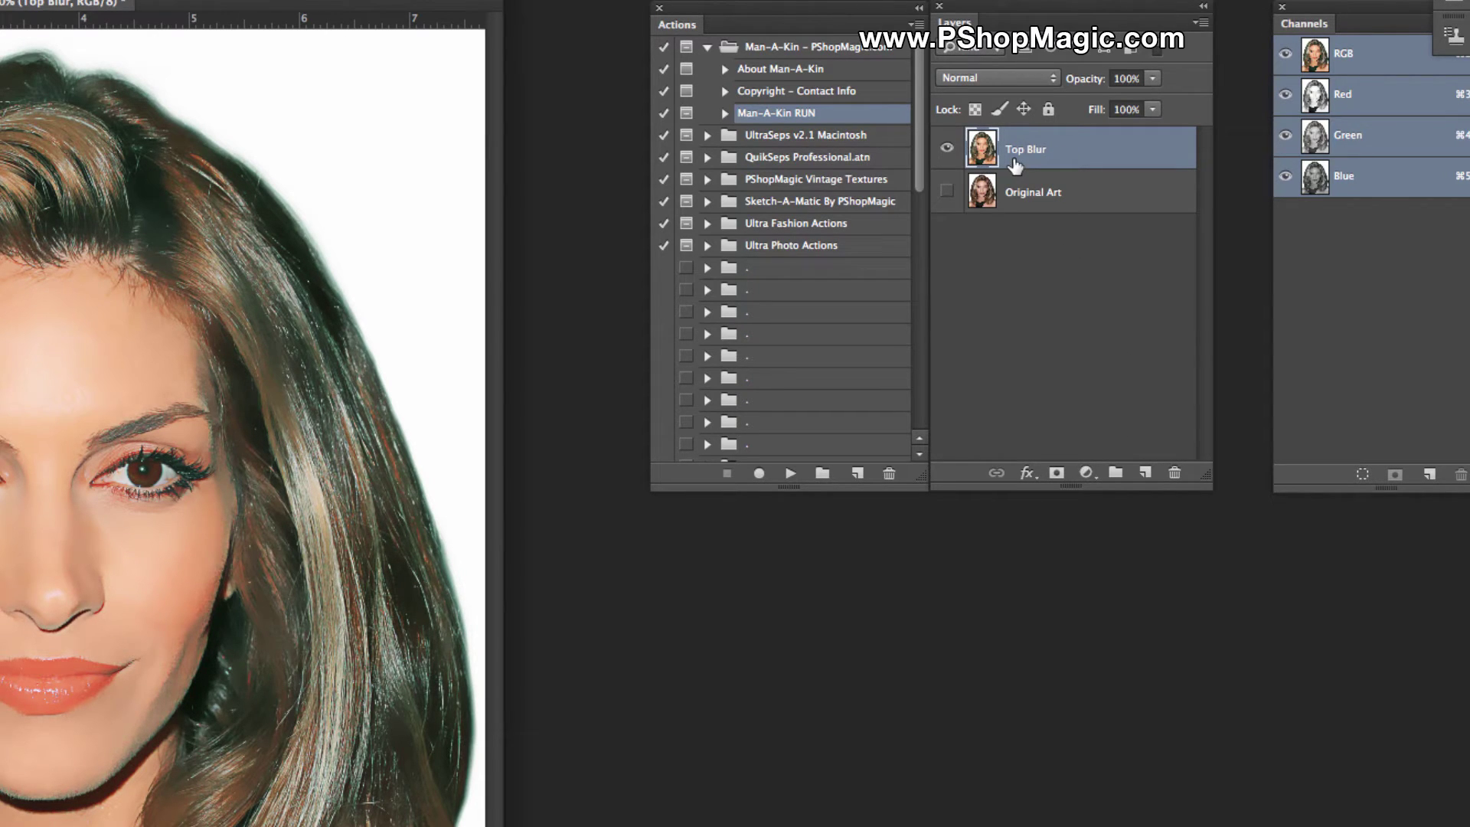
# Step: Toggle Top Blur and Original Art visibility to compare the blurred and original skin
pyautogui.click(947, 191)
pyautogui.click(947, 148)
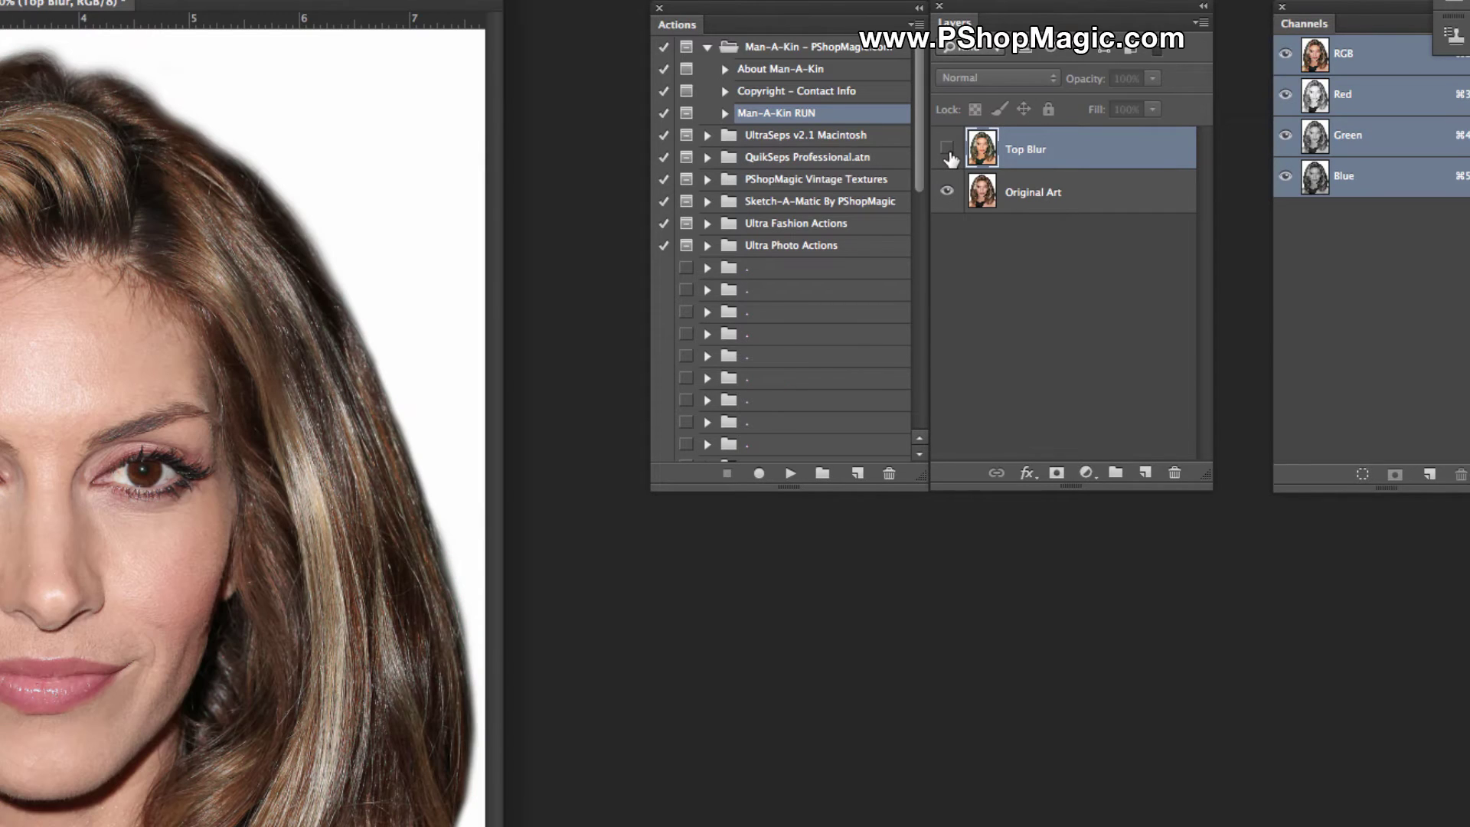
pyautogui.click(948, 149)
pyautogui.click(948, 191)
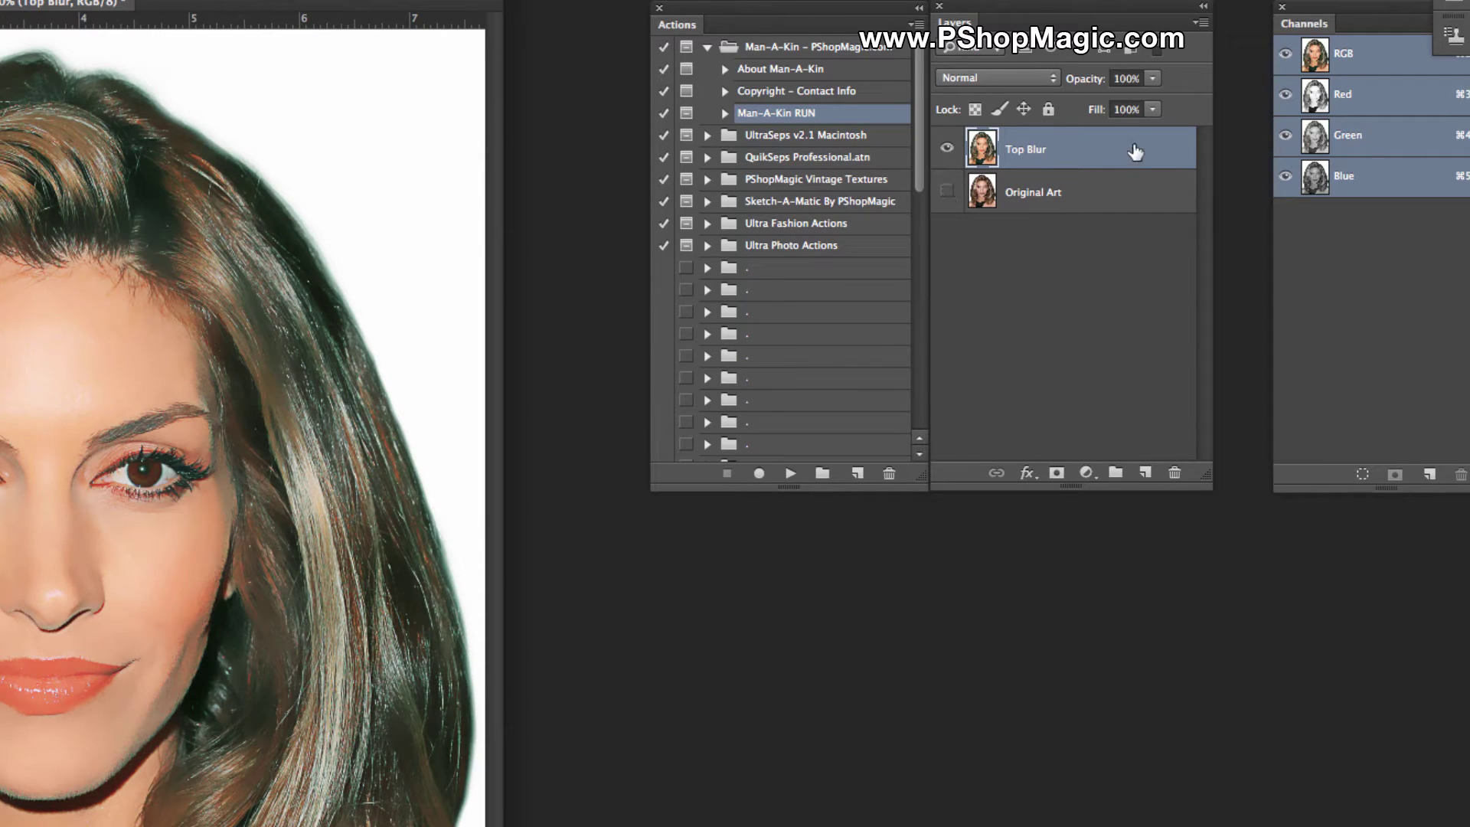
# Step: Preview lower Top Blur opacities, then restore it to 100% with Original Art shown
pyautogui.click(1153, 81)
pyautogui.moveTo(1155, 95)
pyautogui.mouseDown()
pyautogui.moveTo(1132, 98)
pyautogui.moveTo(1183, 99)
pyautogui.mouseUp()
pyautogui.click(949, 191)
pyautogui.click(1154, 80)
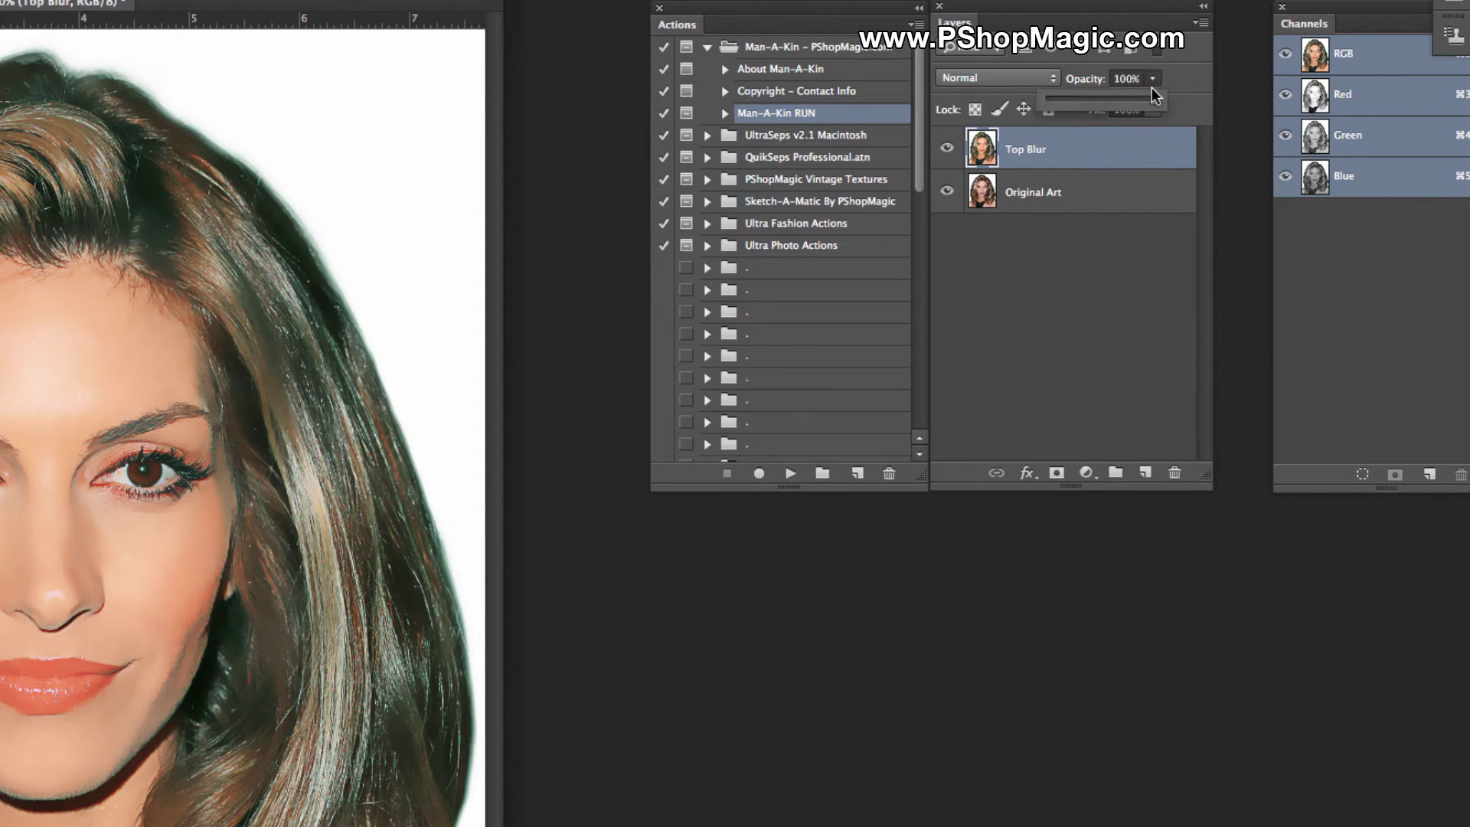
pyautogui.moveTo(1140, 98); pyautogui.dragTo(1116, 99)
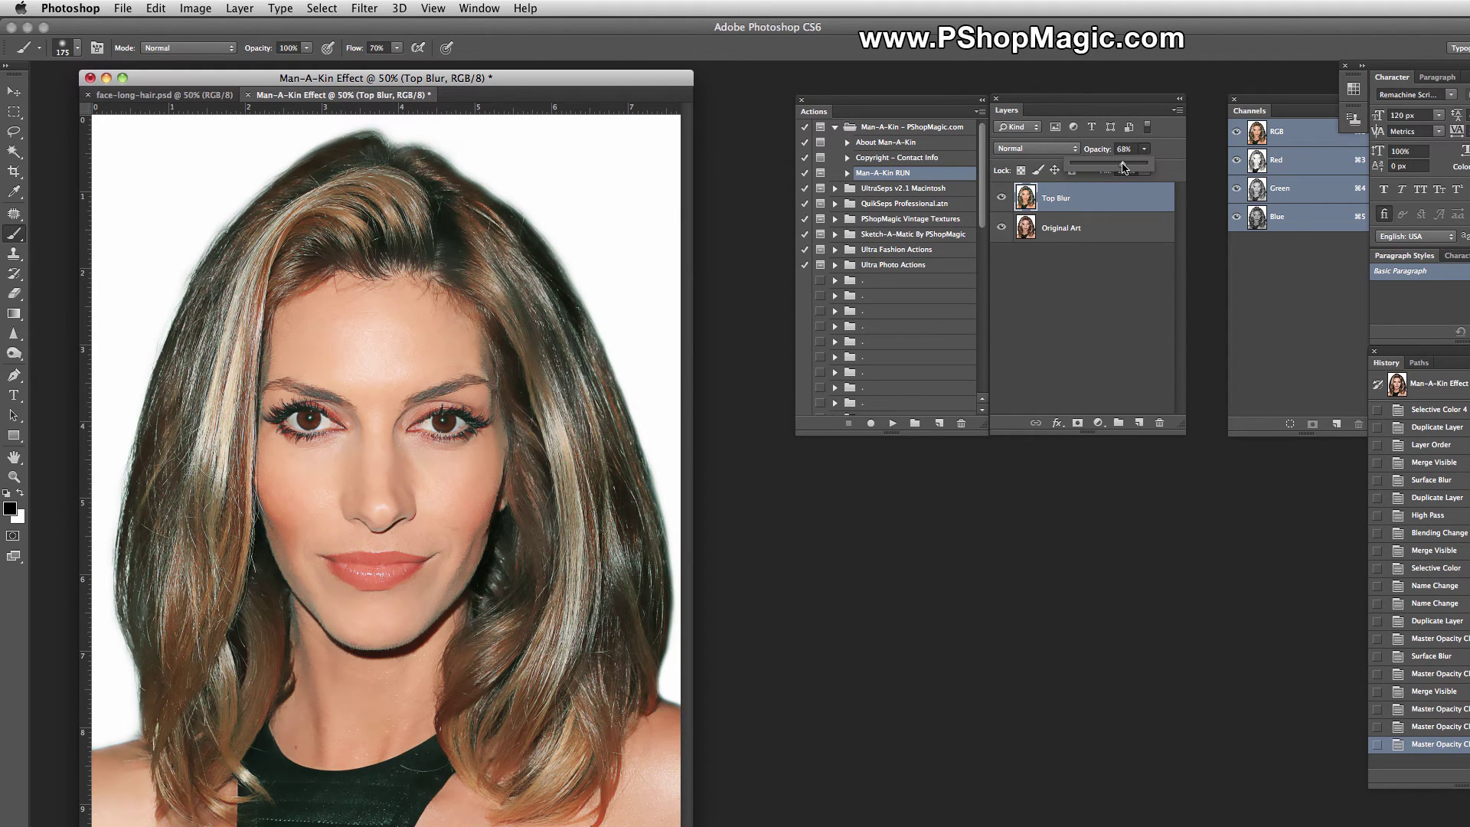
pyautogui.moveTo(1123, 168); pyautogui.dragTo(1148, 168)
pyautogui.click(1113, 293)
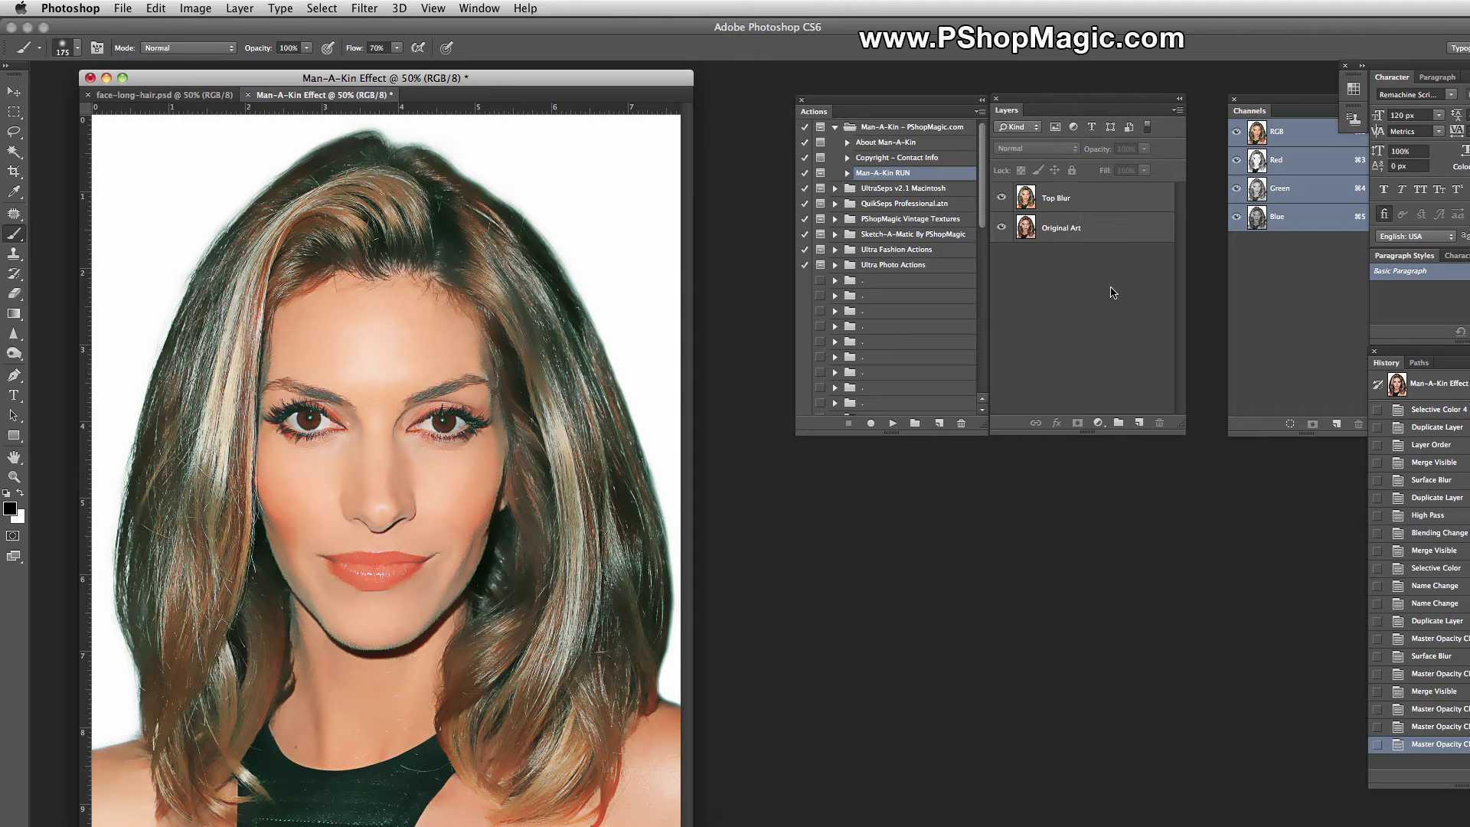
# Step: Add a white layer mask to the merged Top Blur layer
pyautogui.click(1086, 204)
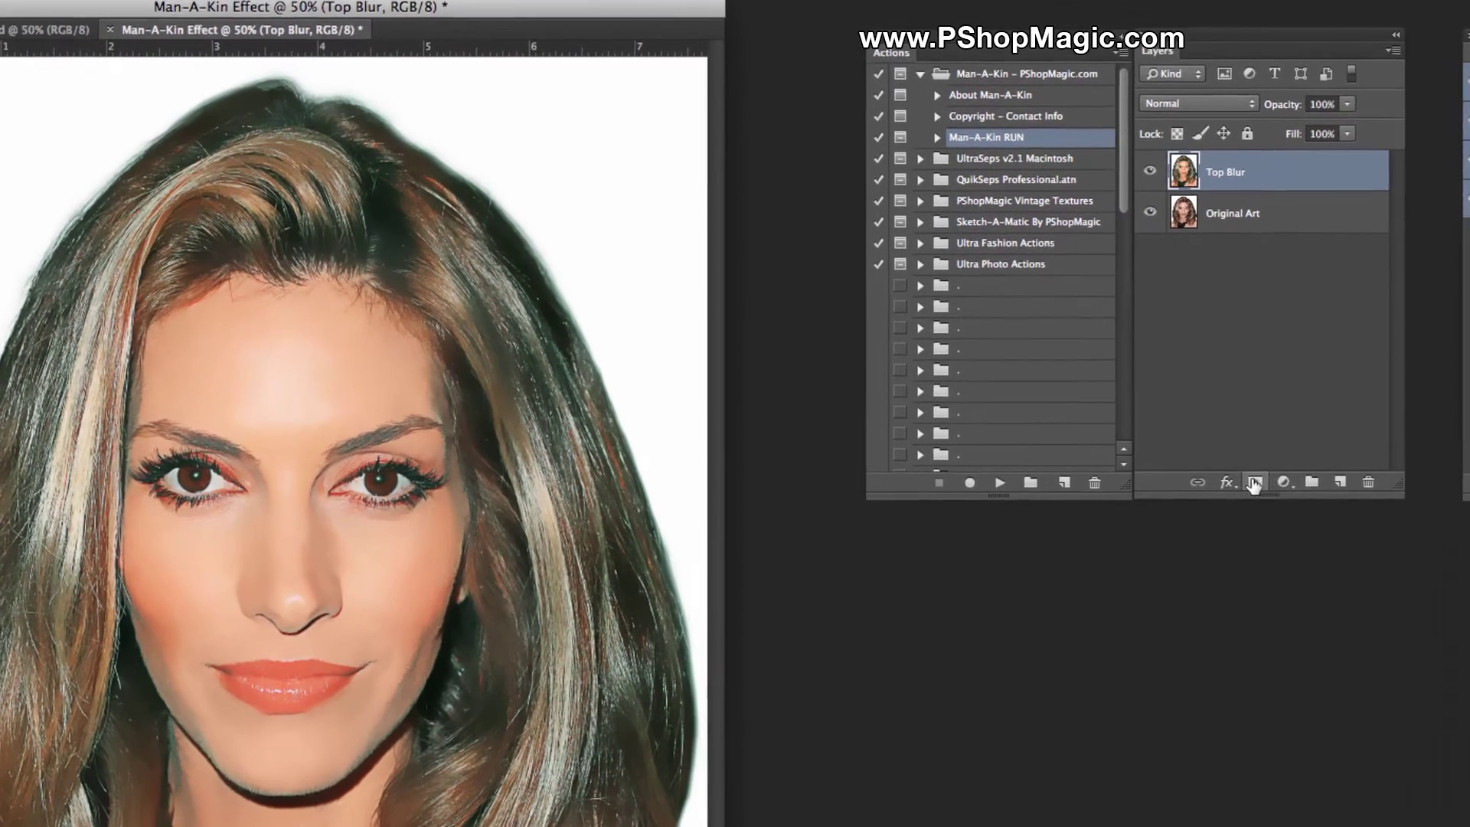
pyautogui.click(1078, 423)
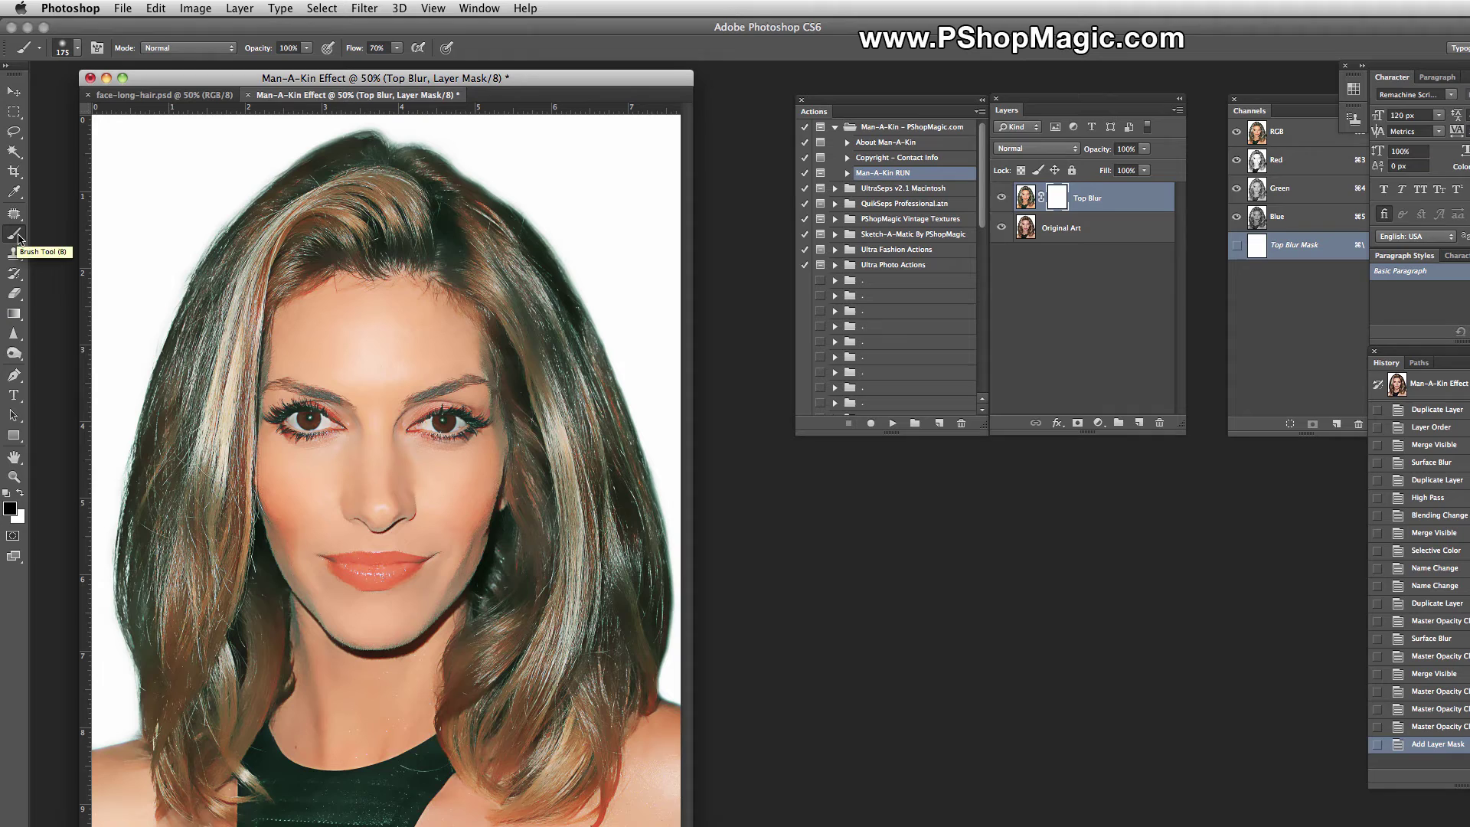
# Step: Set up a soft 175 px brush at 0% hardness and zoom the image to 100%
pyautogui.click(78, 49)
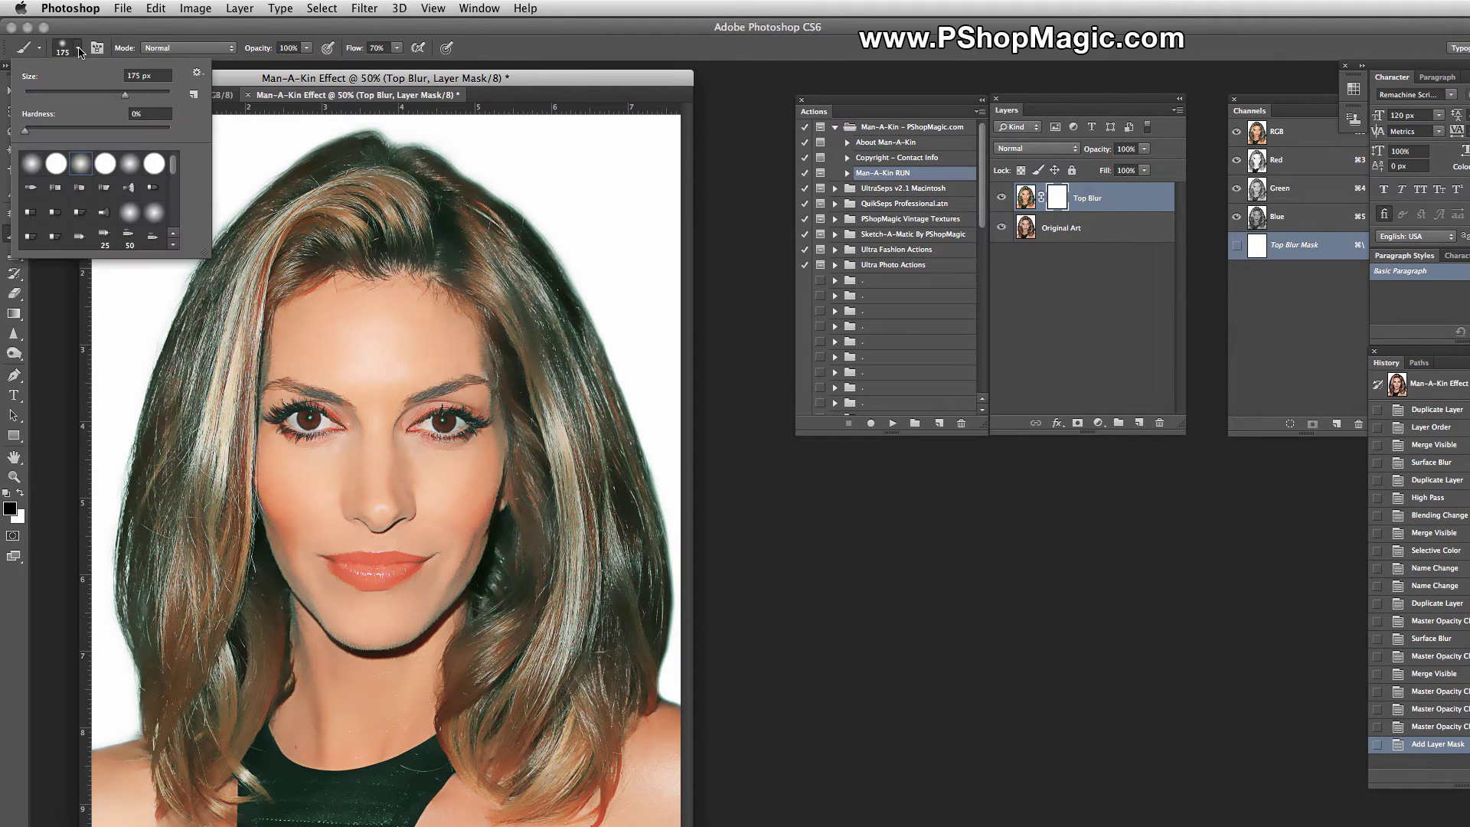
pyautogui.click(317, 97)
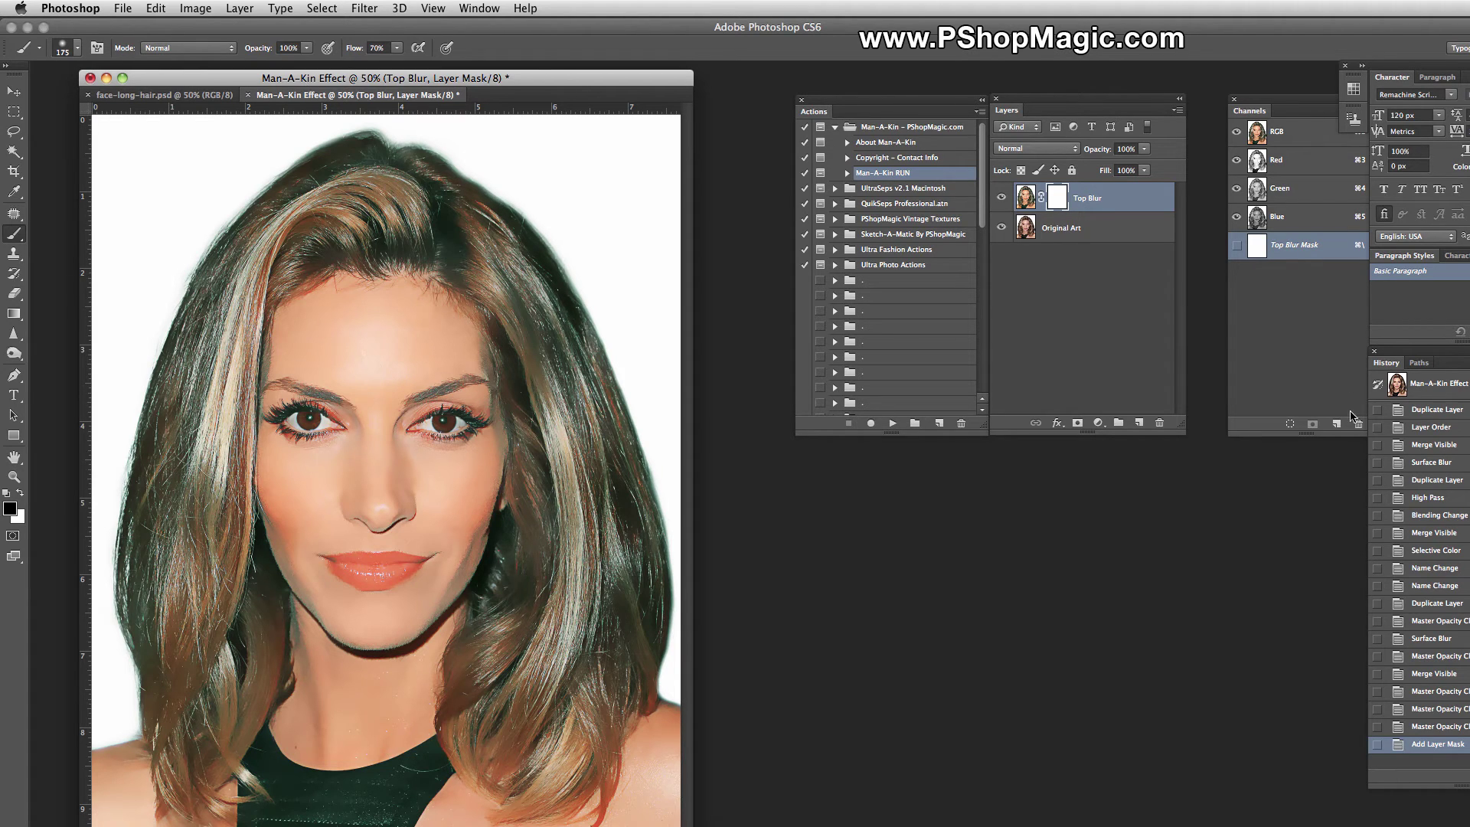
pyautogui.moveTo(1059, 200); pyautogui.dragTo(1057, 197)
pyautogui.press('super+equal')
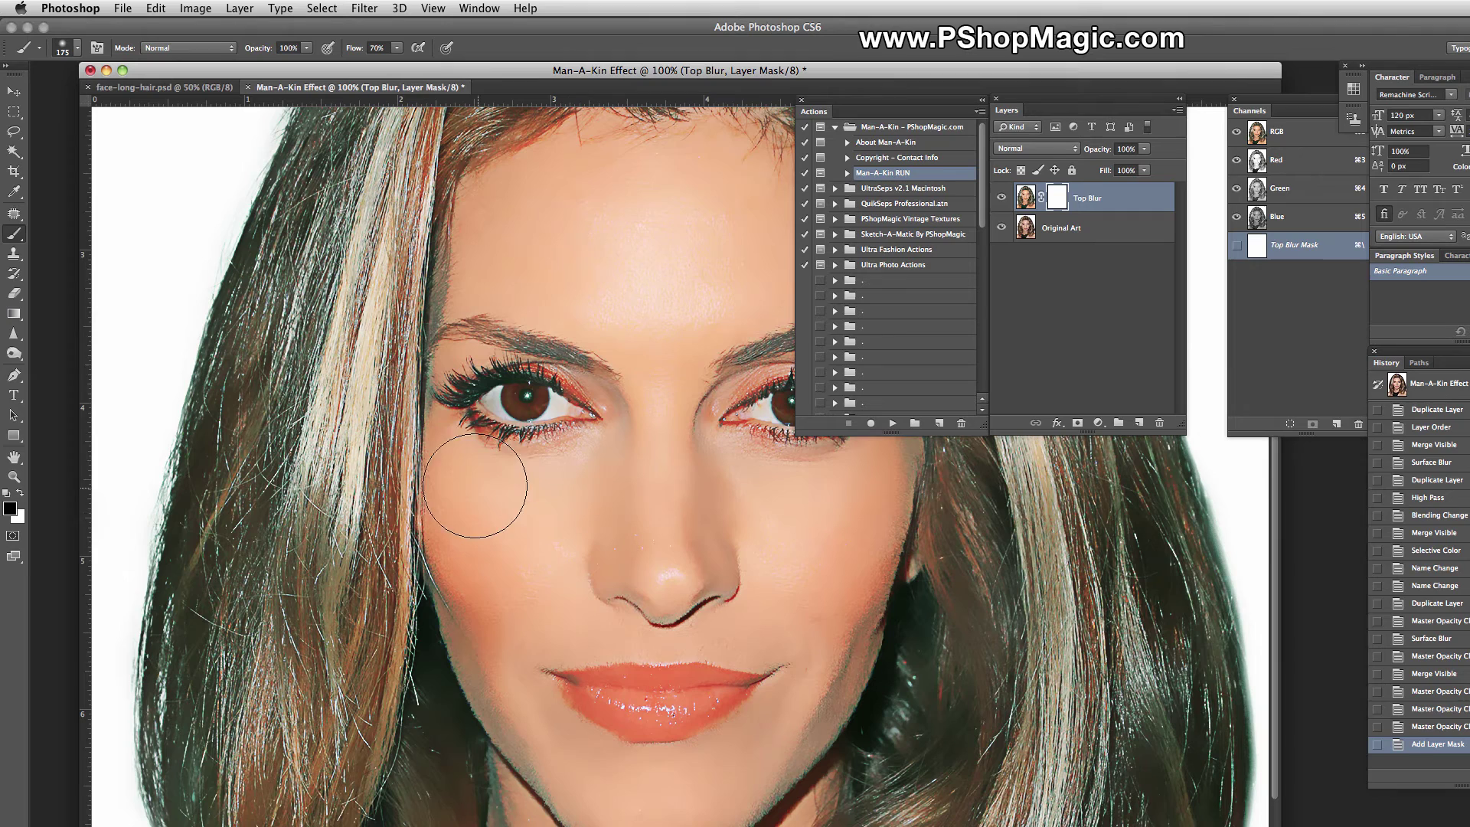
# Step: Paint the Top Blur mask over both eyes with an 80 px black brush
pyautogui.press('[')
pyautogui.press('[')
pyautogui.press('[')
pyautogui.press('[')
pyautogui.press('[')
pyautogui.press('[')
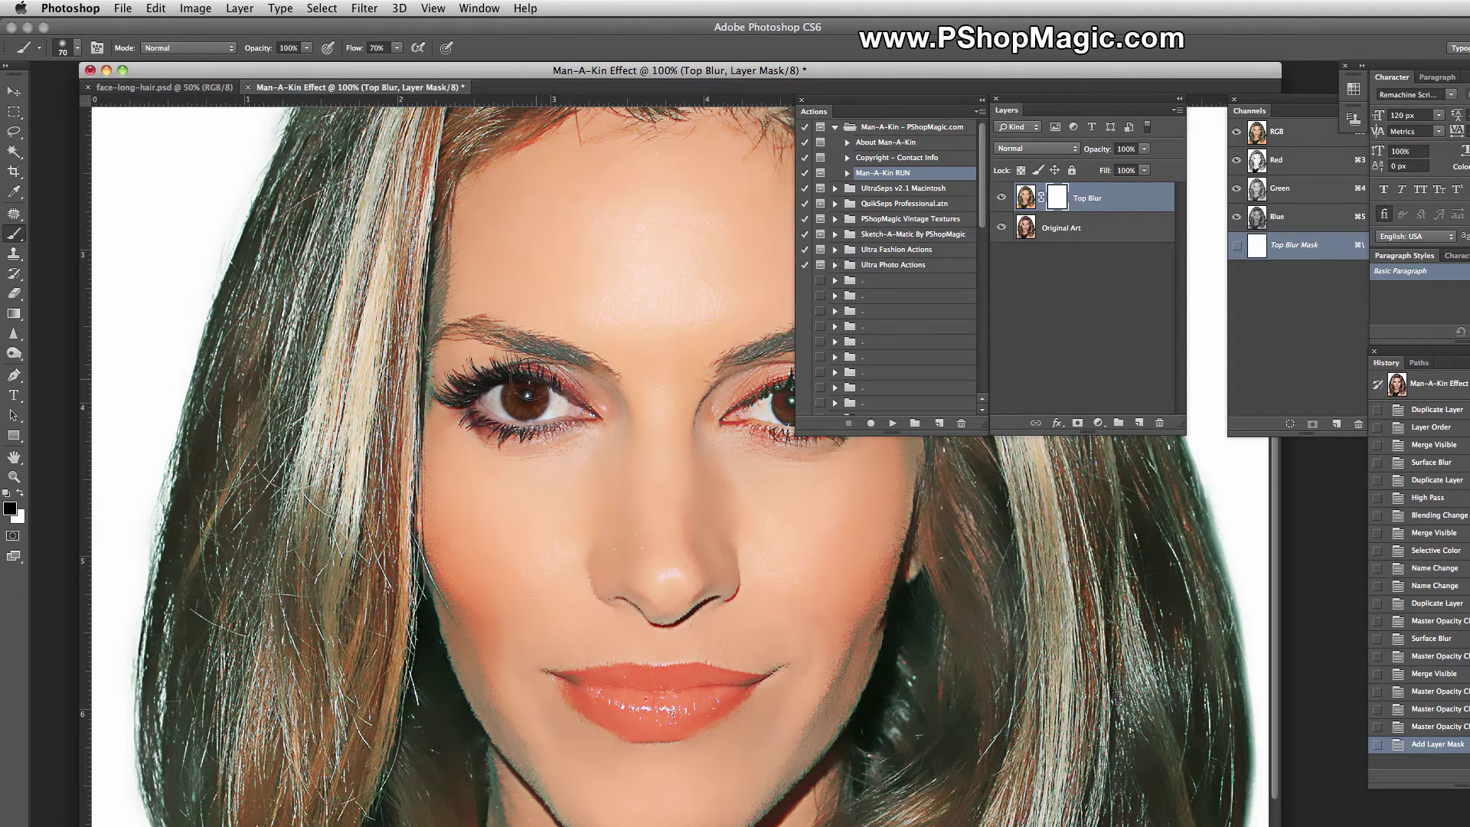
pyautogui.moveTo(530, 380)
pyautogui.mouseDown()
pyautogui.moveTo(470, 386)
pyautogui.moveTo(505, 386)
pyautogui.mouseUp()
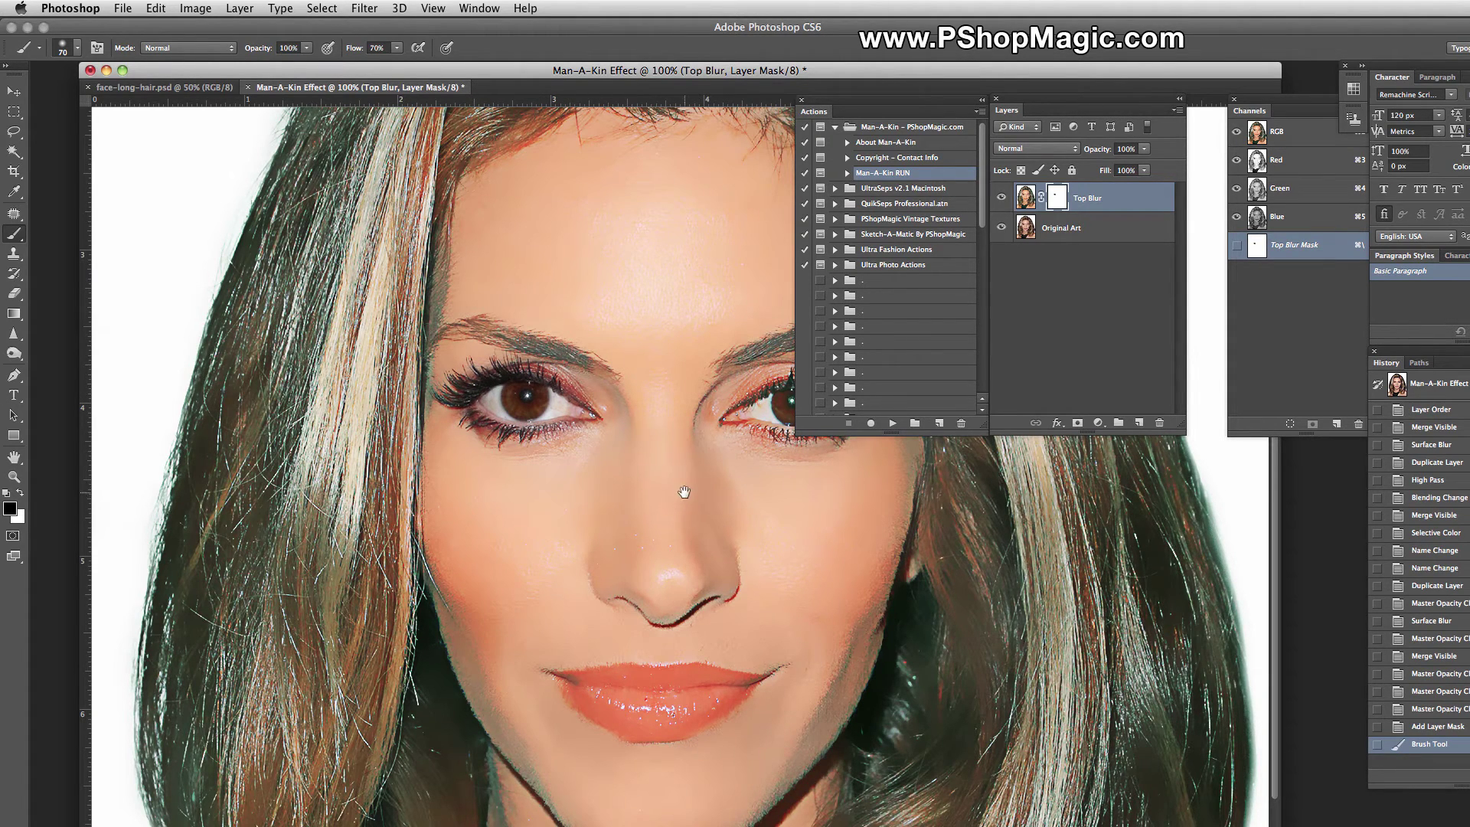
pyautogui.scroll(-1, 684, 491)
pyautogui.moveTo(648, 89)
pyautogui.mouseDown()
pyautogui.moveTo(576, 90)
pyautogui.moveTo(577, 117)
pyautogui.mouseUp()
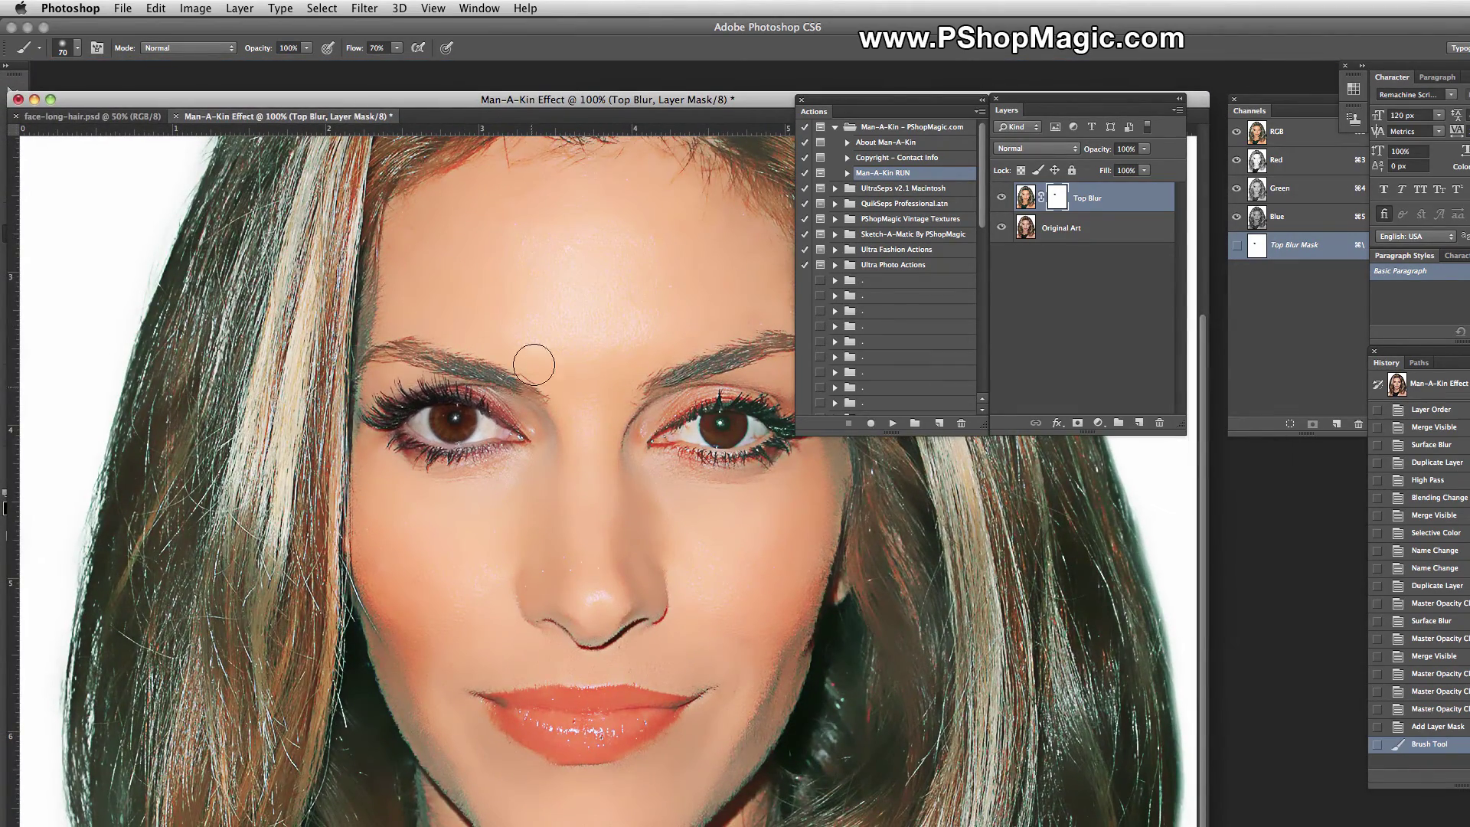
pyautogui.moveTo(675, 432)
pyautogui.mouseDown()
pyautogui.moveTo(762, 422)
pyautogui.moveTo(738, 446)
pyautogui.moveTo(678, 442)
pyautogui.moveTo(758, 422)
pyautogui.moveTo(762, 437)
pyautogui.moveTo(796, 417)
pyautogui.mouseUp()
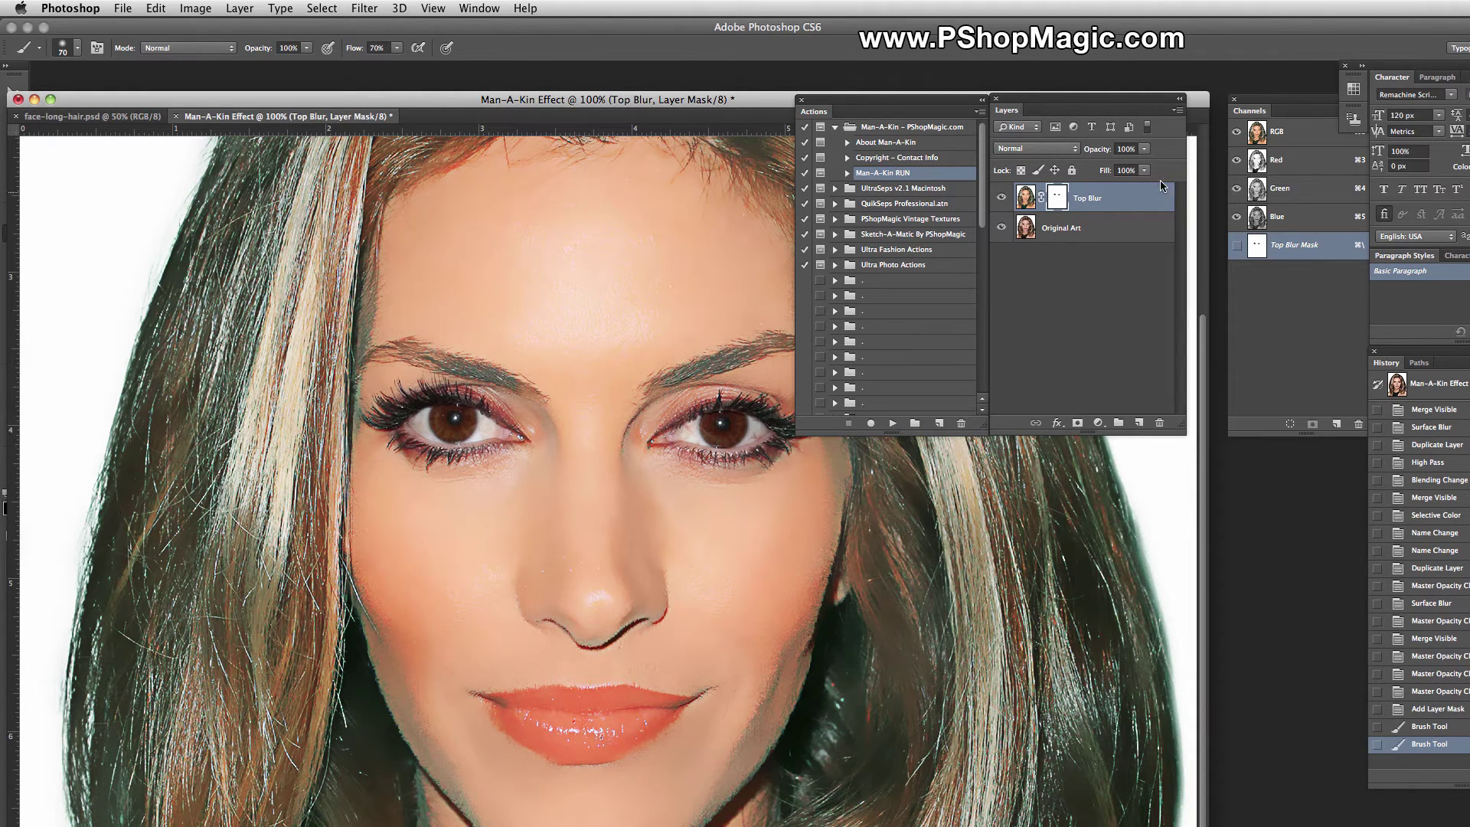
# Step: Check the eye masking against Original Art, then paint over the lips with a 50 px brush
pyautogui.click(1000, 228)
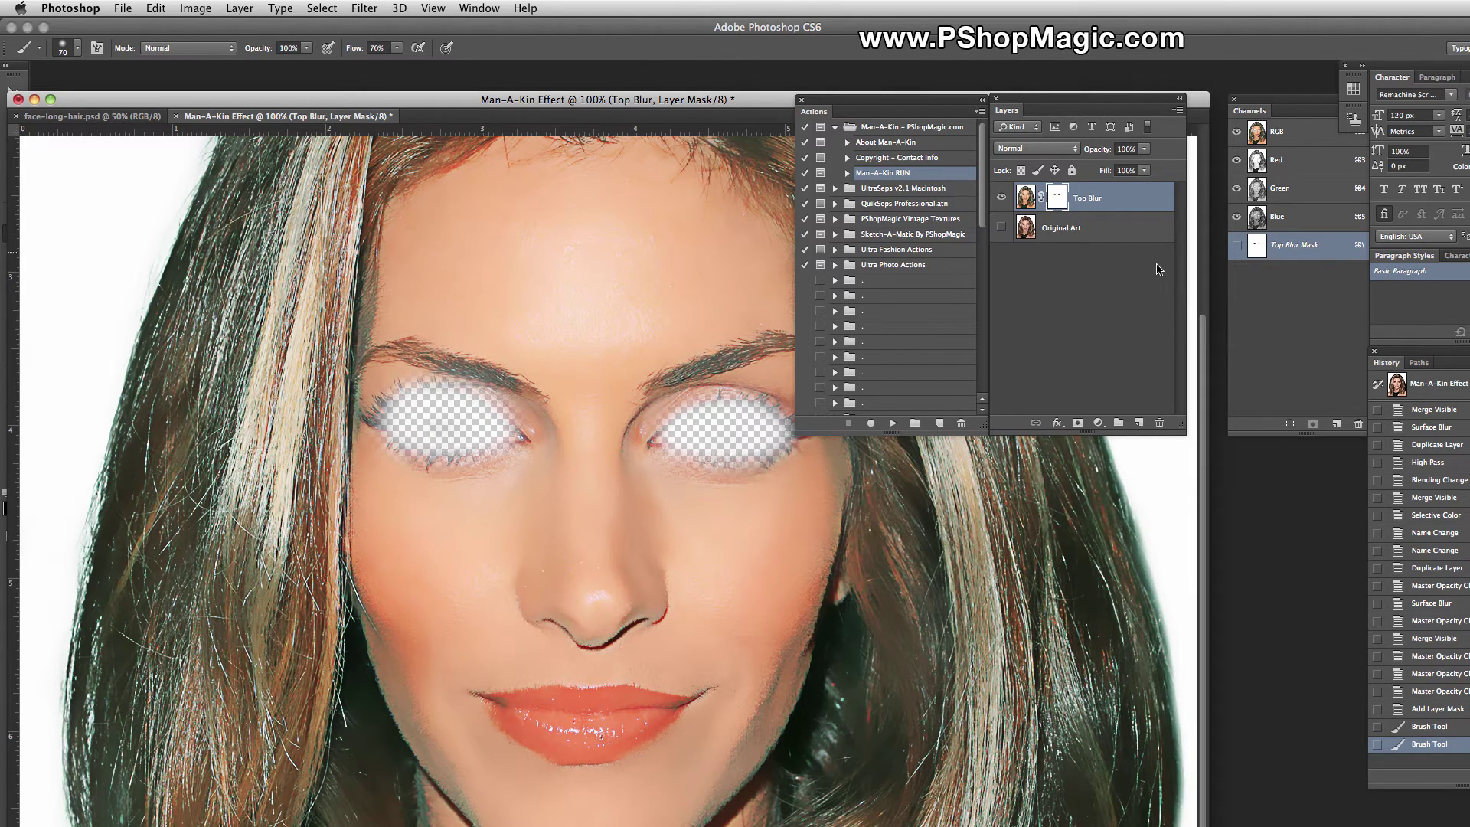
pyautogui.click(1002, 227)
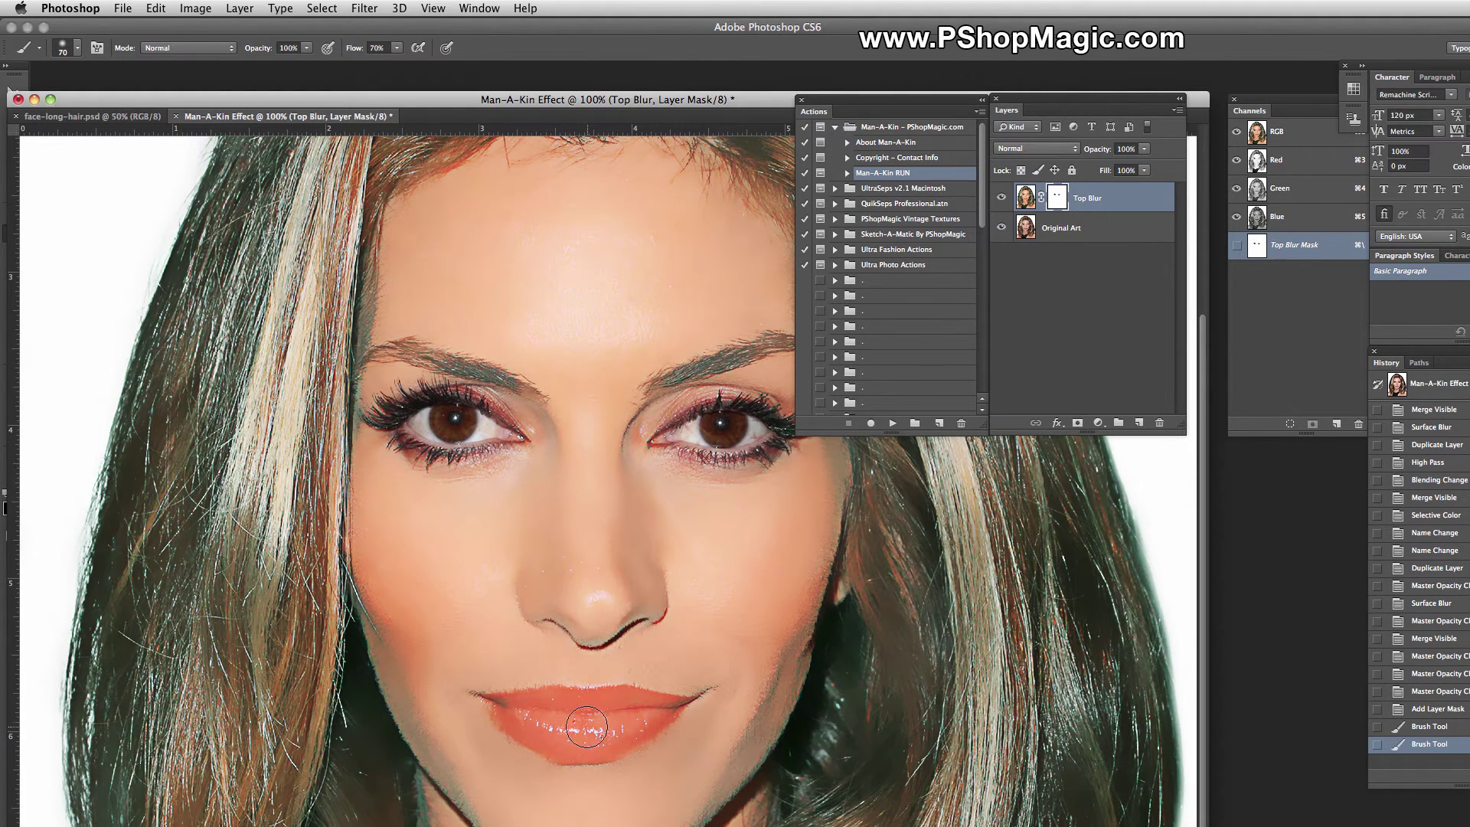
pyautogui.press('[')
pyautogui.press('[')
pyautogui.moveTo(597, 703)
pyautogui.mouseDown()
pyautogui.moveTo(508, 699)
pyautogui.moveTo(672, 706)
pyautogui.moveTo(597, 747)
pyautogui.moveTo(497, 716)
pyautogui.moveTo(672, 706)
pyautogui.moveTo(495, 703)
pyautogui.moveTo(568, 728)
pyautogui.moveTo(527, 728)
pyautogui.moveTo(575, 747)
pyautogui.moveTo(672, 714)
pyautogui.moveTo(639, 730)
pyautogui.mouseUp()
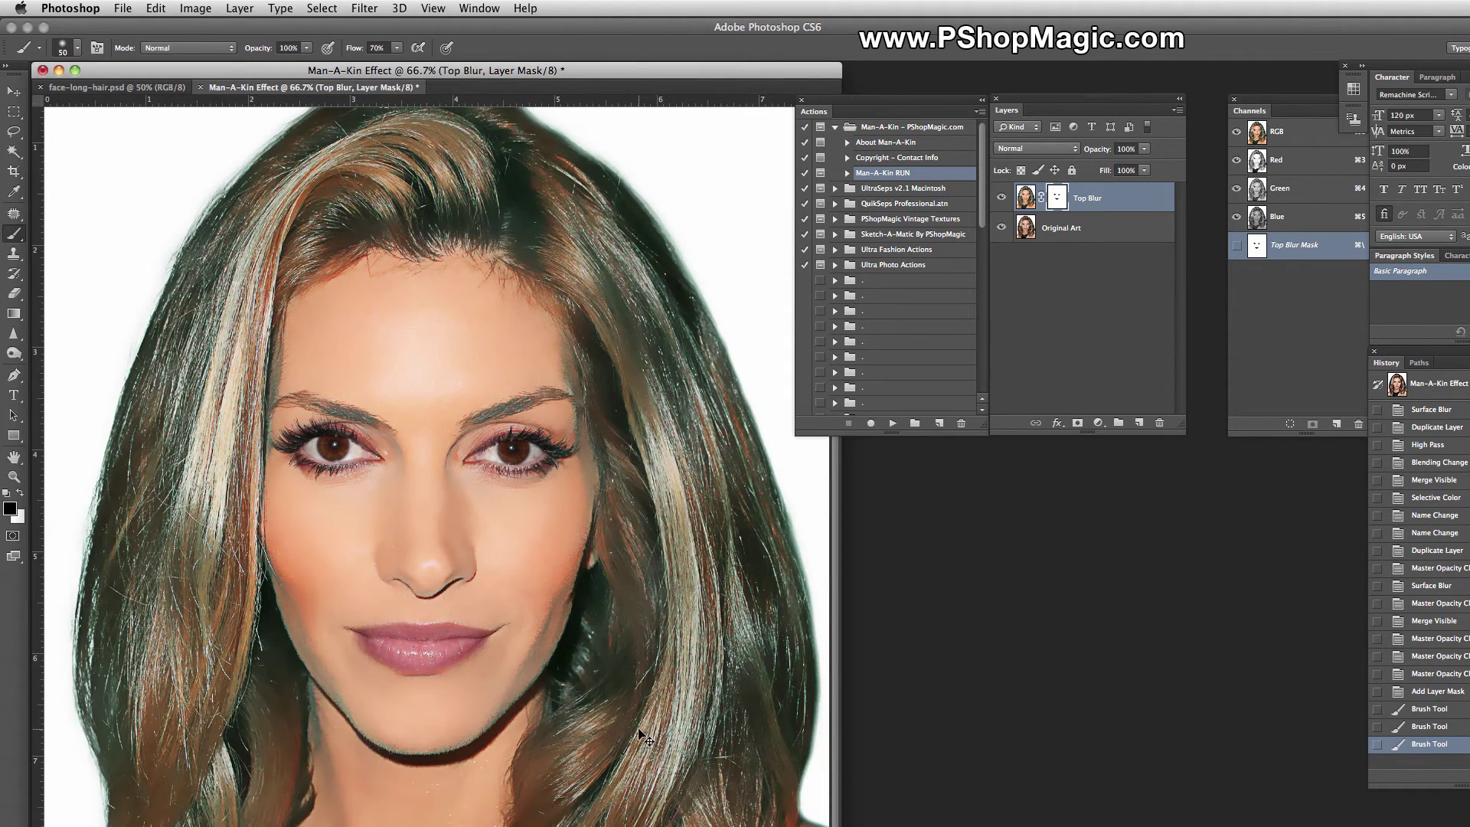
# Step: At 50% zoom, paint the mask over the top and left hair with a 250 px brush, checking against Original Art
pyautogui.press('super+minus')
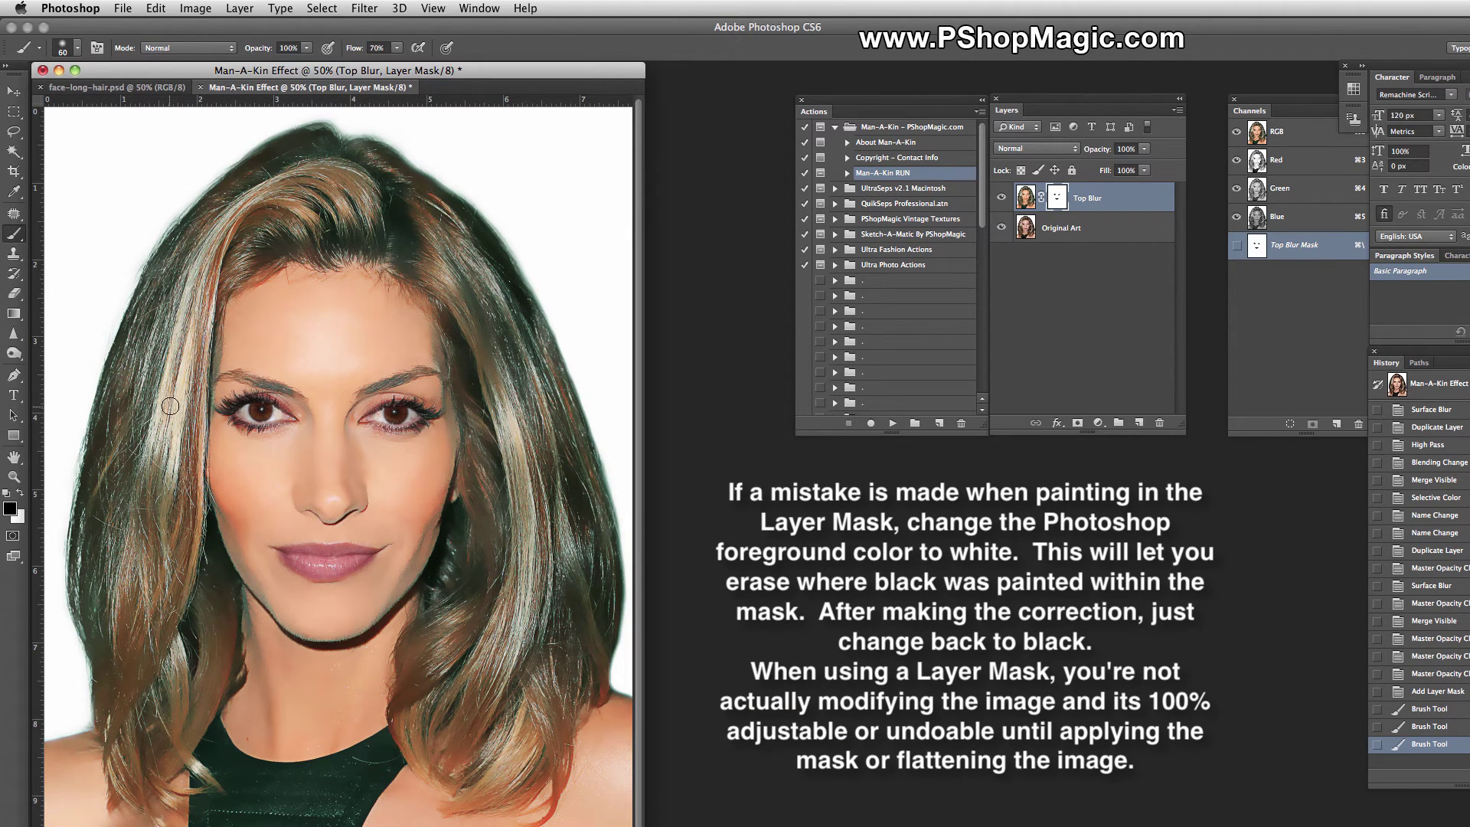
pyautogui.press(']')
pyautogui.press(']')
pyautogui.press(']')
pyautogui.press(']')
pyautogui.press(']')
pyautogui.press(']')
pyautogui.press(']')
pyautogui.press(']')
pyautogui.press(']')
pyautogui.press(']')
pyautogui.press(']')
pyautogui.press('[')
pyautogui.moveTo(124, 361)
pyautogui.mouseDown()
pyautogui.moveTo(150, 589)
pyautogui.moveTo(137, 548)
pyautogui.moveTo(97, 537)
pyautogui.moveTo(143, 745)
pyautogui.mouseUp()
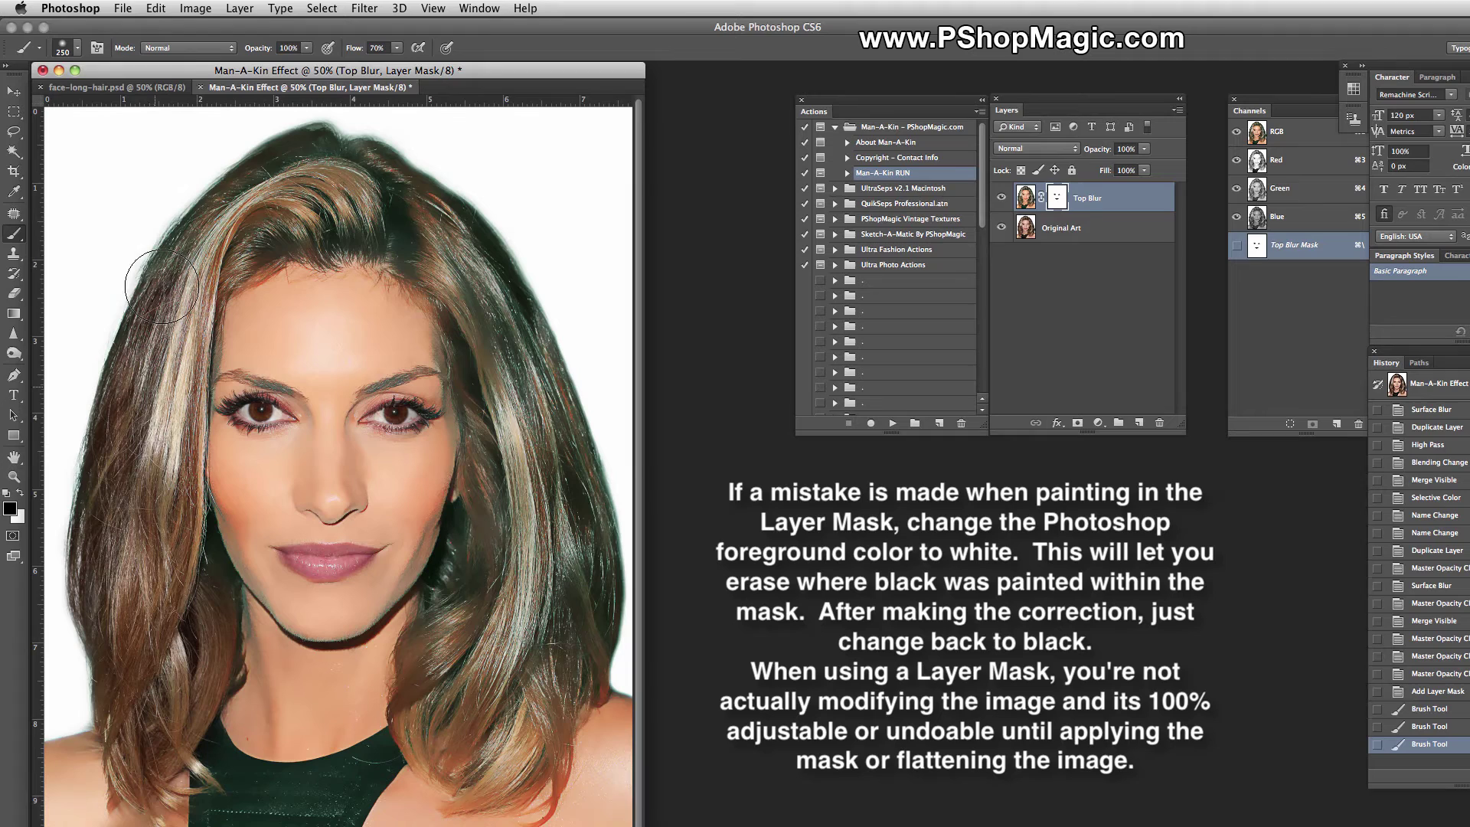
pyautogui.moveTo(162, 286)
pyautogui.mouseDown()
pyautogui.moveTo(233, 192)
pyautogui.moveTo(314, 173)
pyautogui.moveTo(330, 207)
pyautogui.moveTo(222, 259)
pyautogui.moveTo(368, 222)
pyautogui.moveTo(467, 230)
pyautogui.moveTo(514, 259)
pyautogui.moveTo(467, 262)
pyautogui.moveTo(410, 237)
pyautogui.moveTo(502, 418)
pyautogui.moveTo(532, 460)
pyautogui.moveTo(557, 459)
pyautogui.moveTo(578, 628)
pyautogui.moveTo(521, 766)
pyautogui.moveTo(452, 673)
pyautogui.moveTo(467, 585)
pyautogui.moveTo(525, 498)
pyautogui.moveTo(472, 383)
pyautogui.moveTo(505, 605)
pyautogui.moveTo(461, 751)
pyautogui.moveTo(433, 690)
pyautogui.moveTo(589, 620)
pyautogui.moveTo(515, 212)
pyautogui.moveTo(213, 230)
pyautogui.moveTo(127, 559)
pyautogui.moveTo(182, 607)
pyautogui.moveTo(184, 713)
pyautogui.moveTo(156, 756)
pyautogui.moveTo(176, 735)
pyautogui.mouseUp()
pyautogui.click(1001, 228)
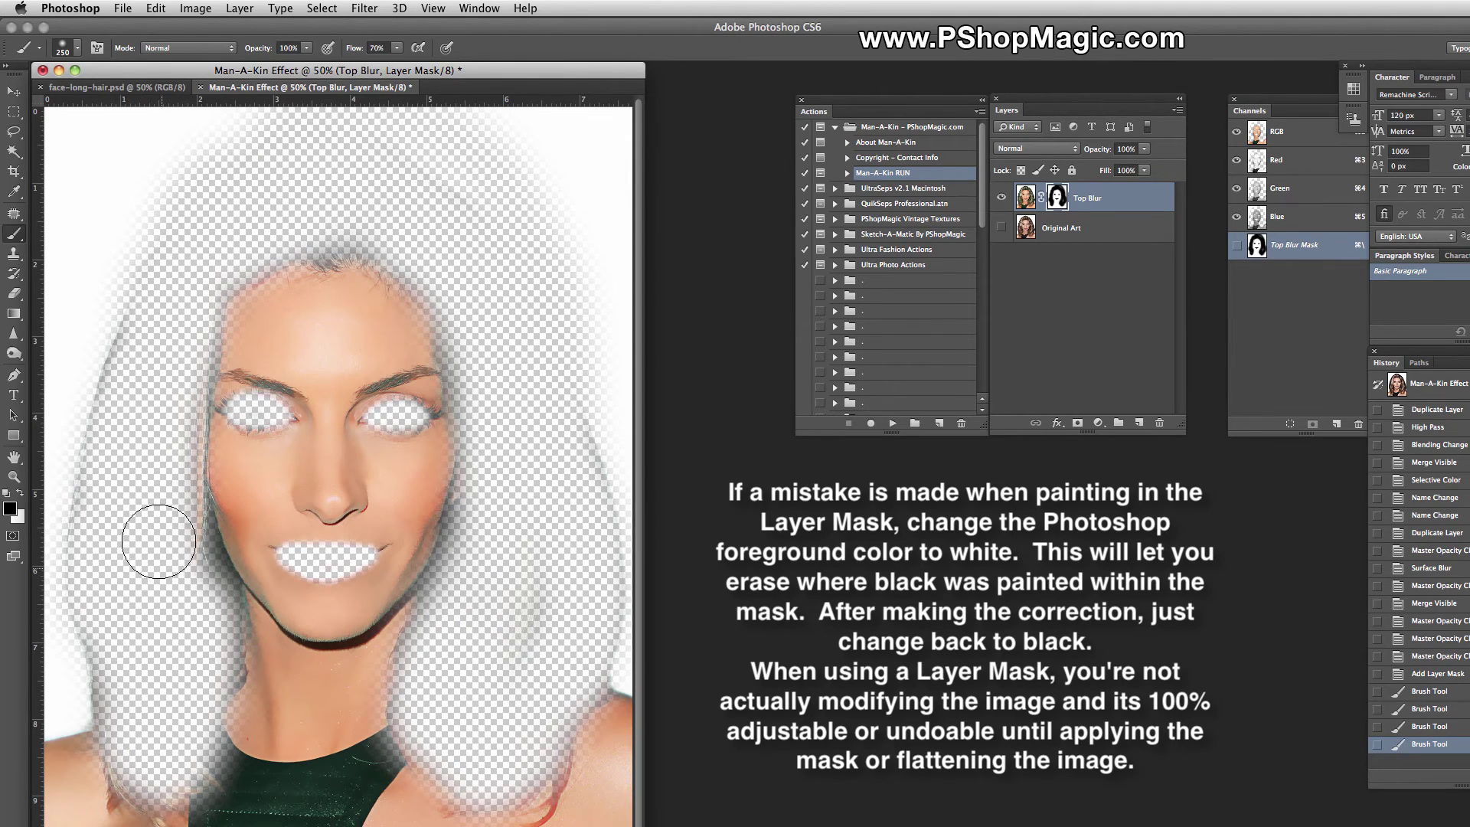
pyautogui.moveTo(158, 541); pyautogui.dragTo(175, 692)
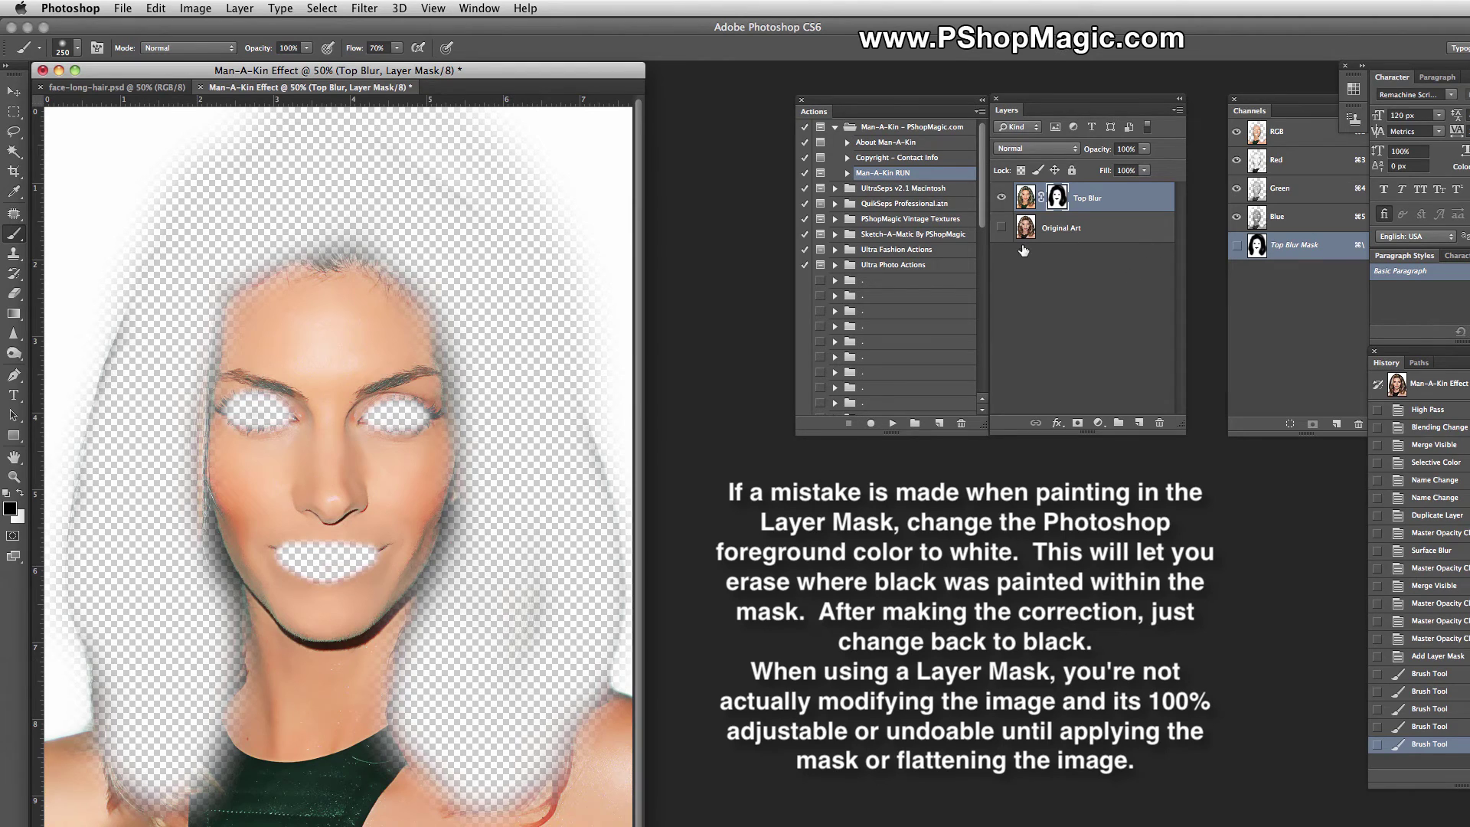
pyautogui.click(1000, 227)
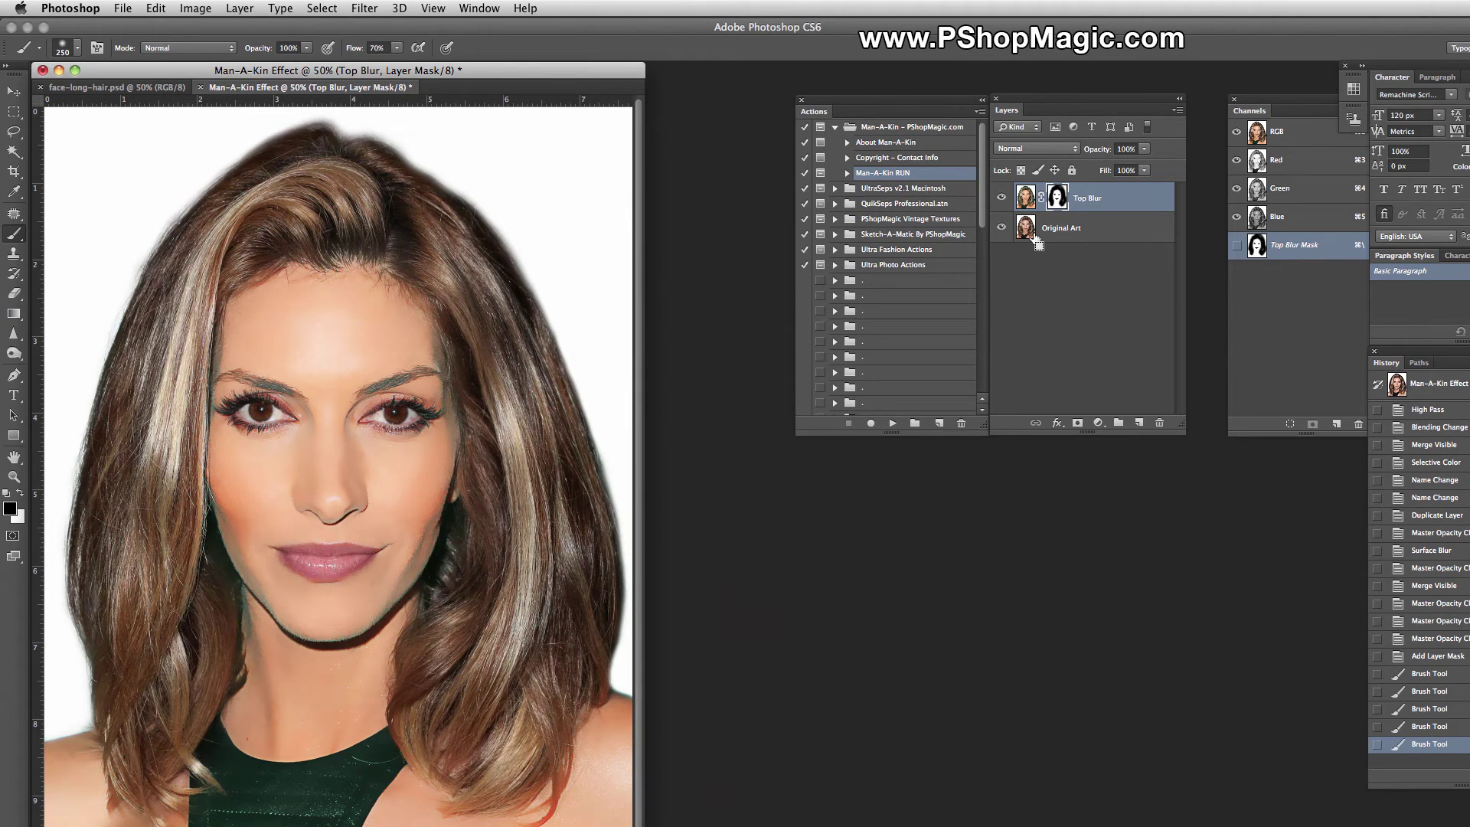
# Step: At 100% zoom with a 125 px brush, paint black on the Top Blur mask over both eyebrows
pyautogui.press('super+equal')
pyautogui.press('super+equal')
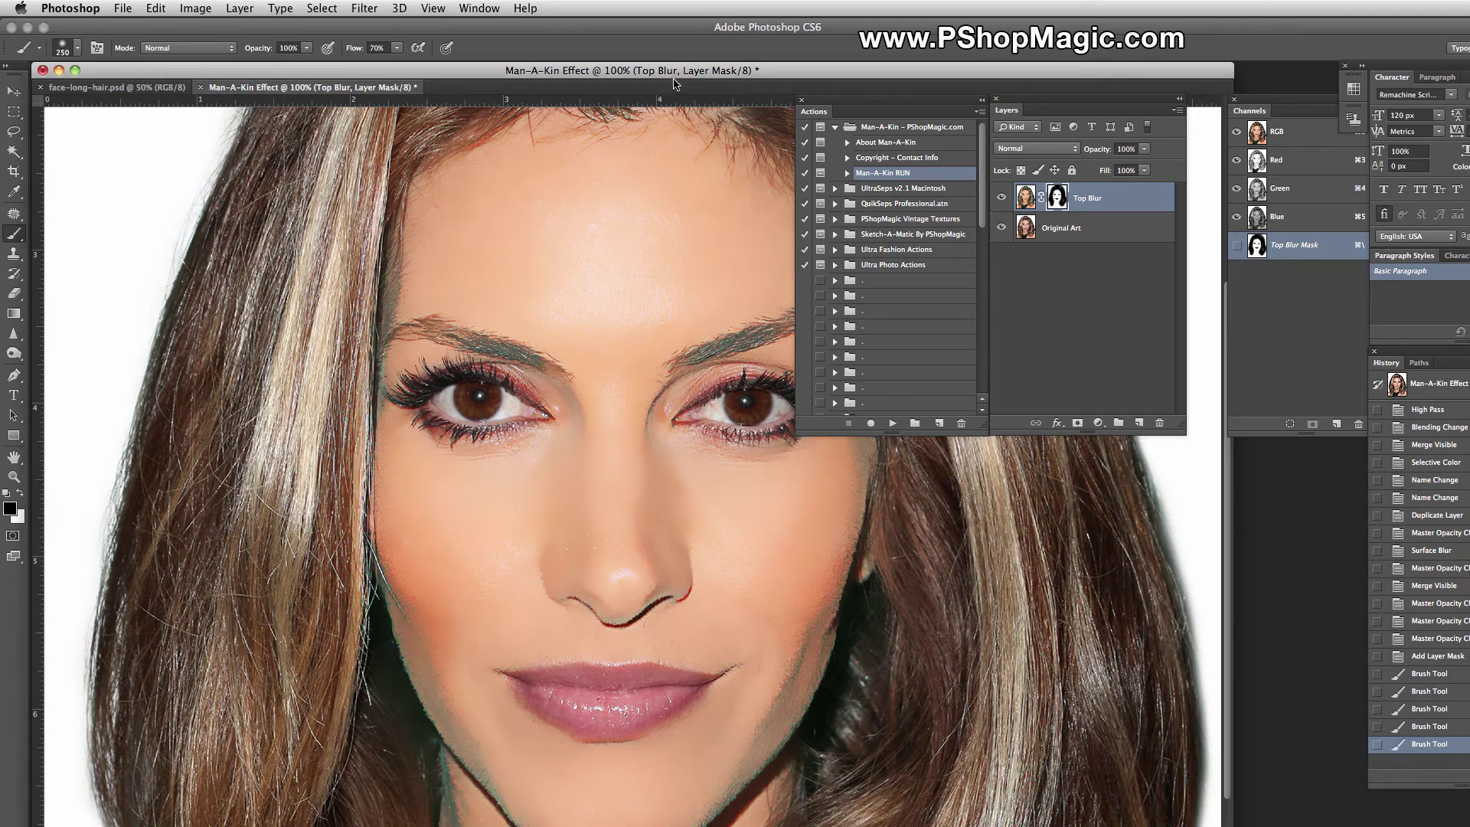
pyautogui.moveTo(674, 81); pyautogui.dragTo(563, 97)
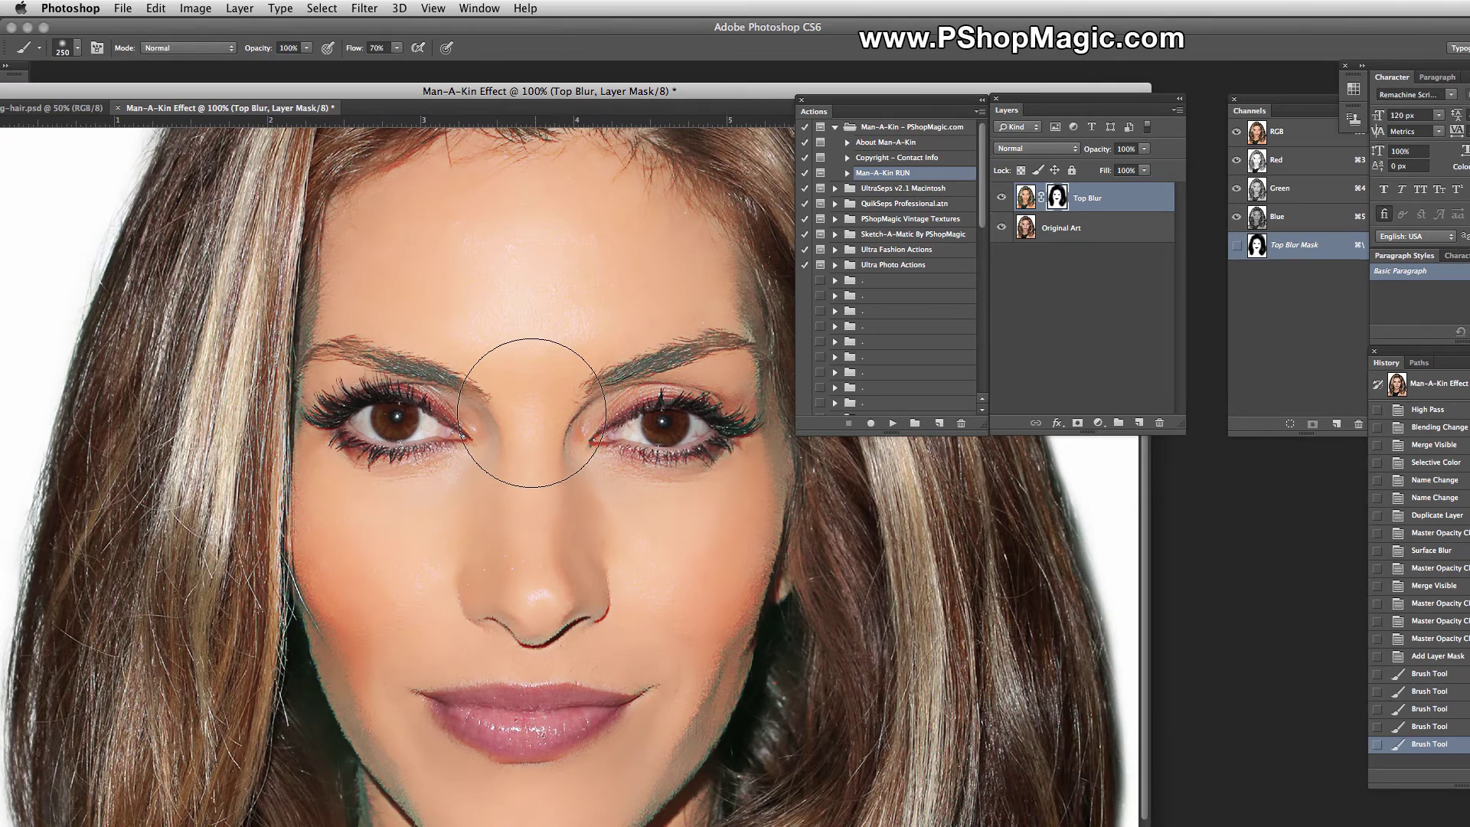
pyautogui.press('[')
pyautogui.press('[')
pyautogui.press('[')
pyautogui.press('[')
pyautogui.press('[')
pyautogui.press('[')
pyautogui.press('[')
pyautogui.press('[')
pyautogui.press('[')
pyautogui.press('[')
pyautogui.press('[')
pyautogui.moveTo(465, 388)
pyautogui.mouseDown()
pyautogui.moveTo(325, 352)
pyautogui.moveTo(484, 392)
pyautogui.mouseUp()
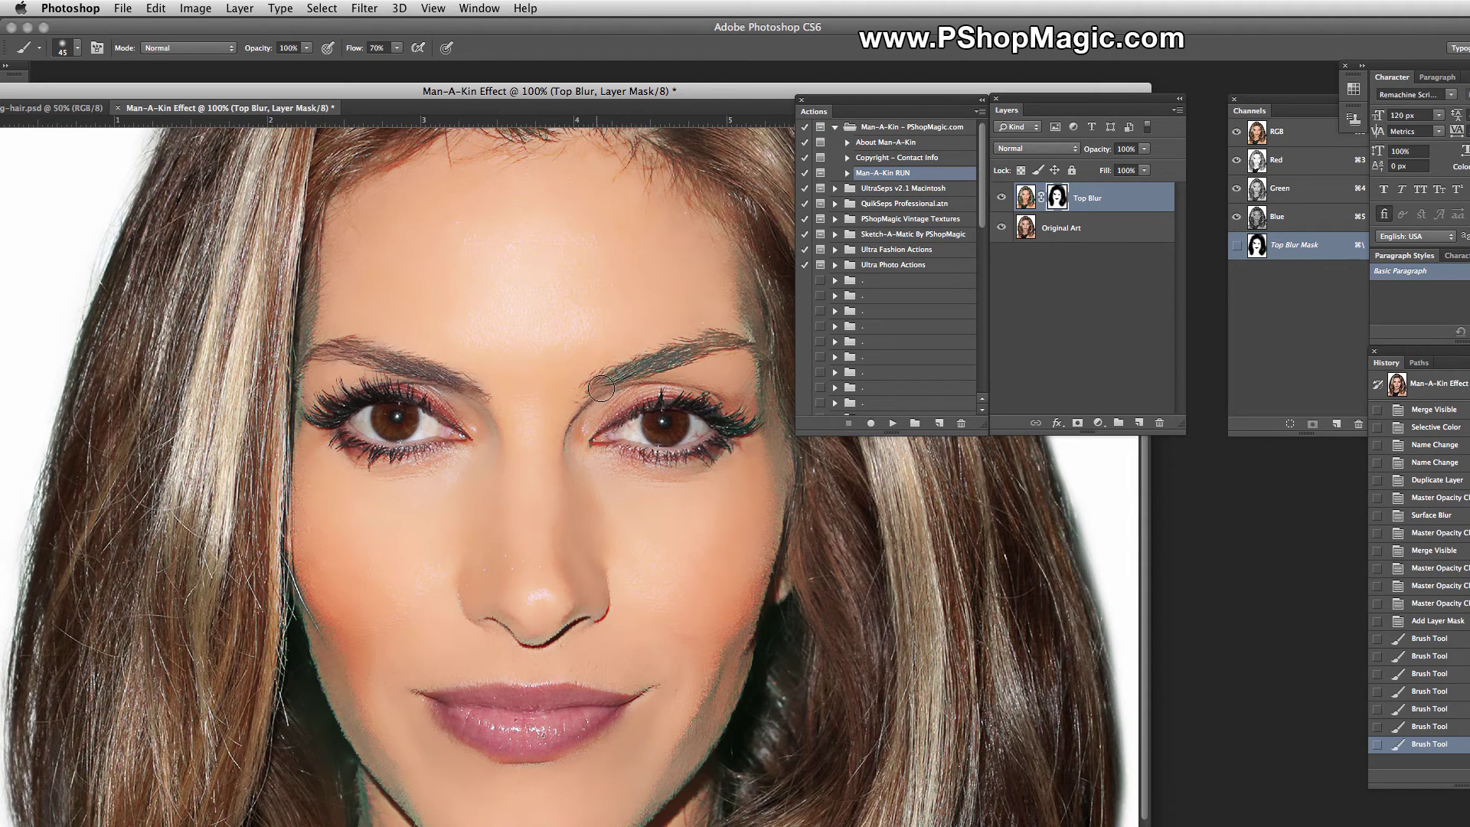
pyautogui.moveTo(638, 368)
pyautogui.mouseDown()
pyautogui.moveTo(737, 340)
pyautogui.moveTo(614, 370)
pyautogui.mouseUp()
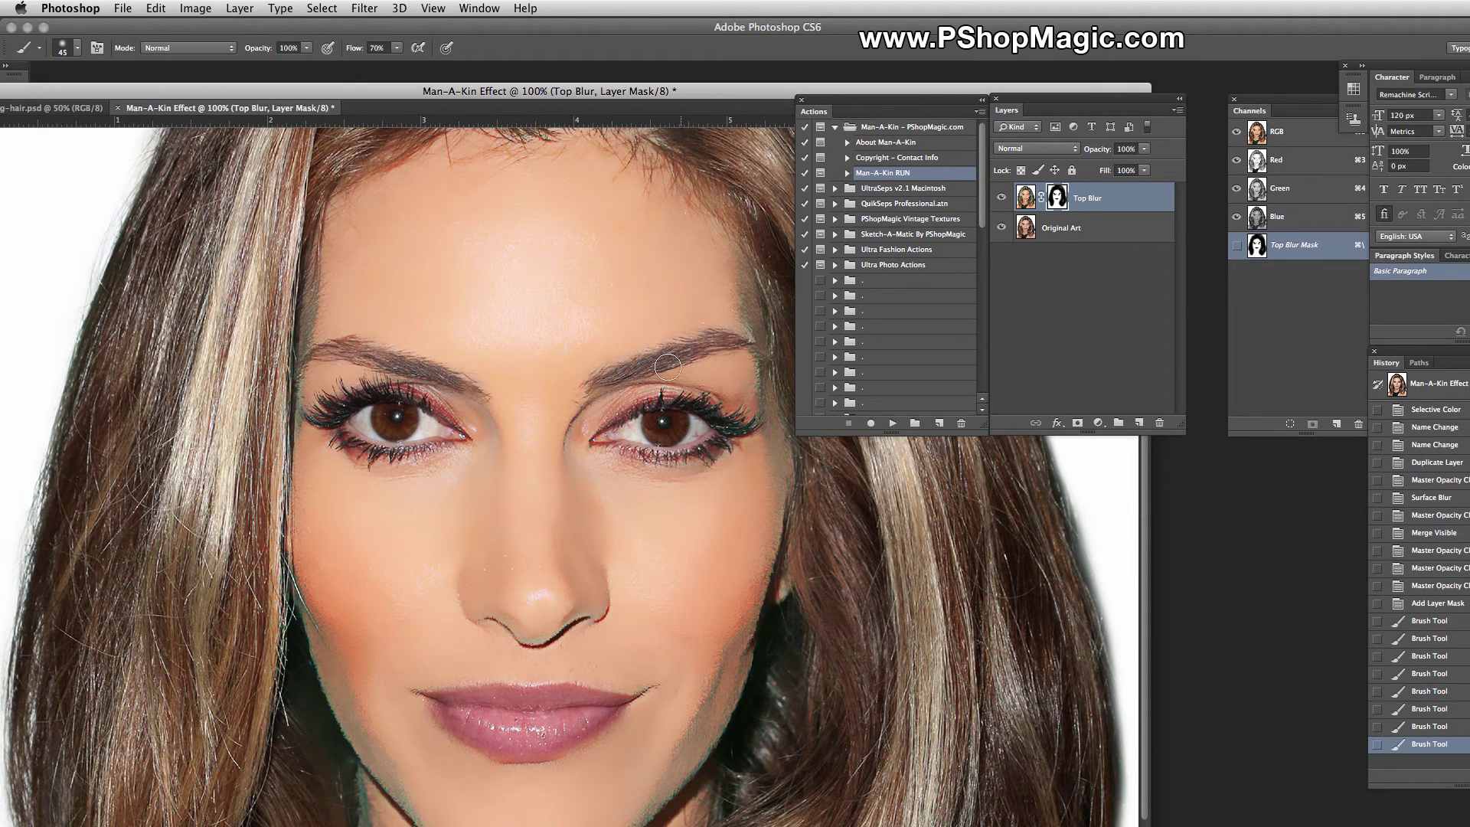
pyautogui.moveTo(738, 340); pyautogui.dragTo(743, 341)
pyautogui.press('super+minus')
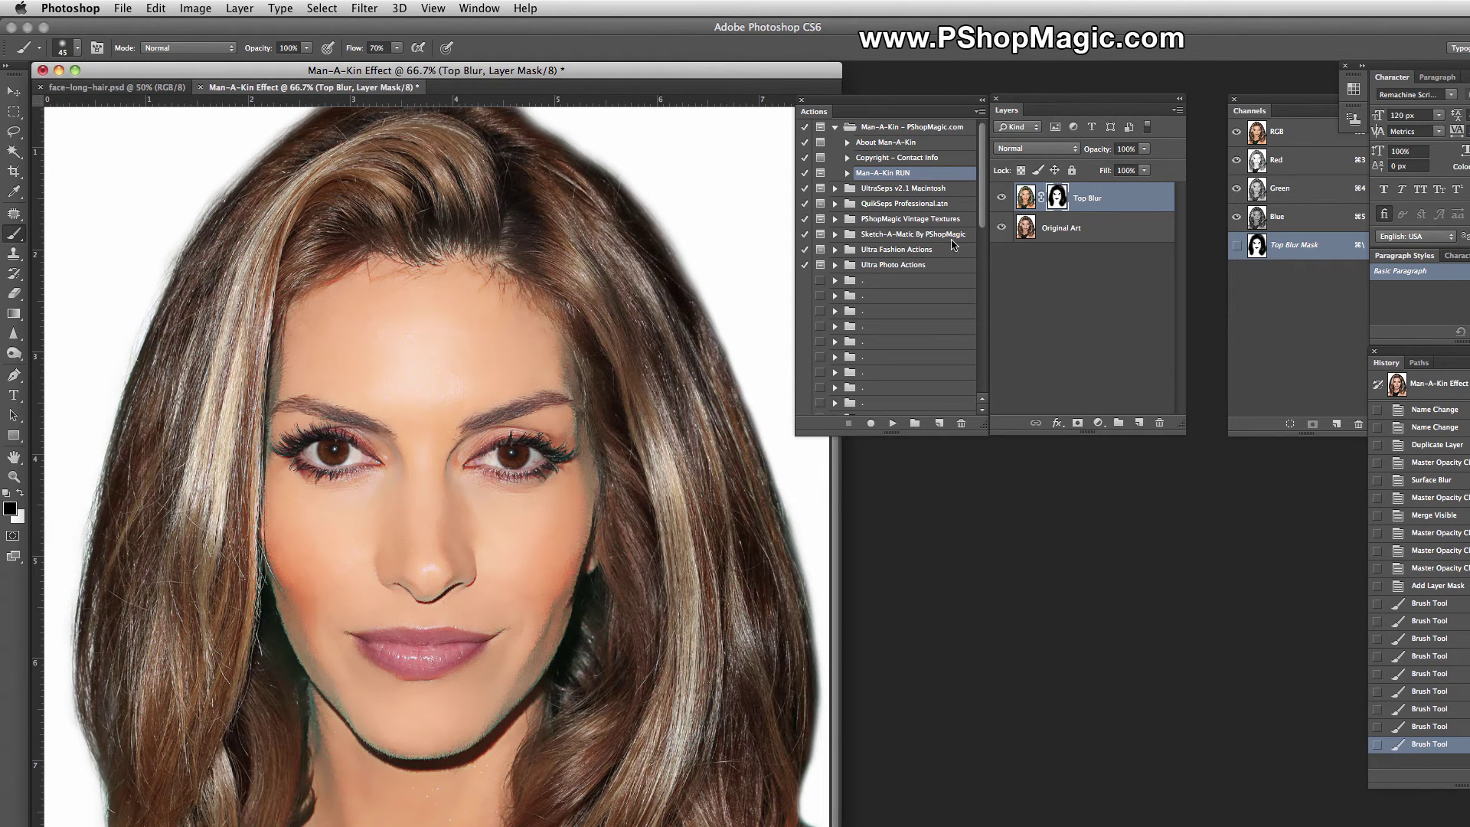
# Step: Compare the blur against the original, then lower the Top Blur layer's opacity to about 60%
pyautogui.click(1001, 197)
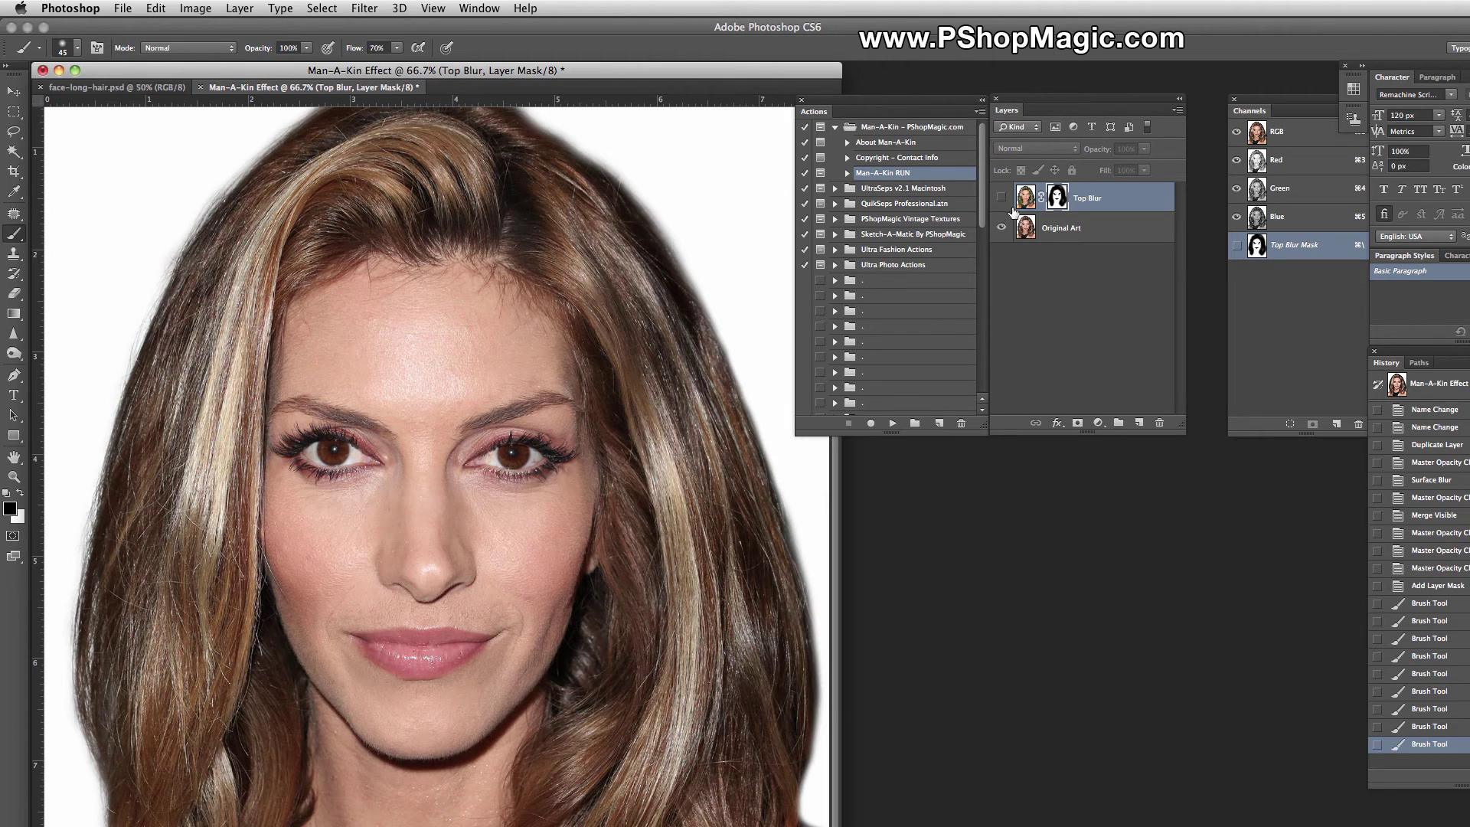
pyautogui.click(1002, 197)
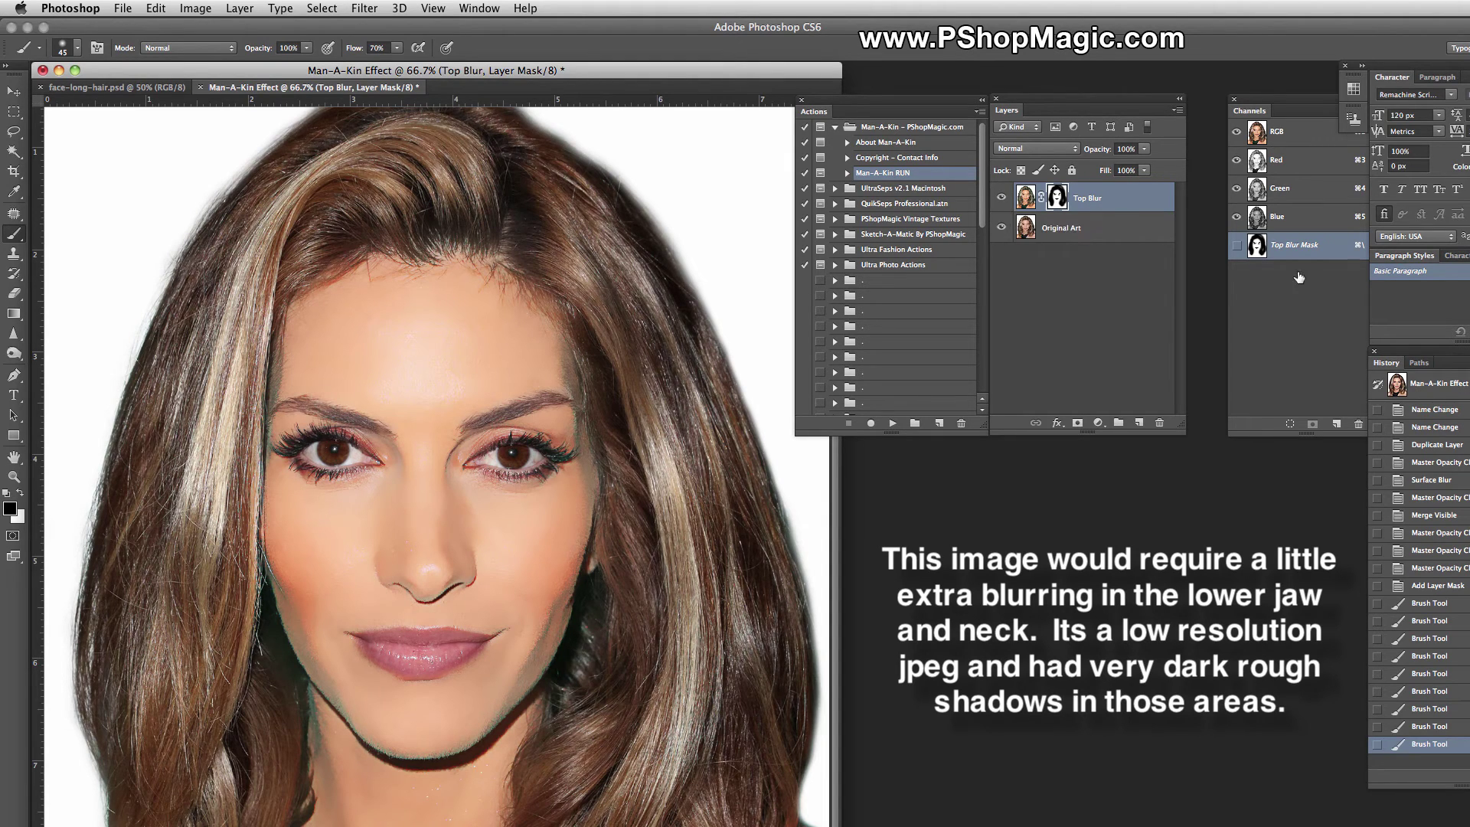
pyautogui.click(1129, 198)
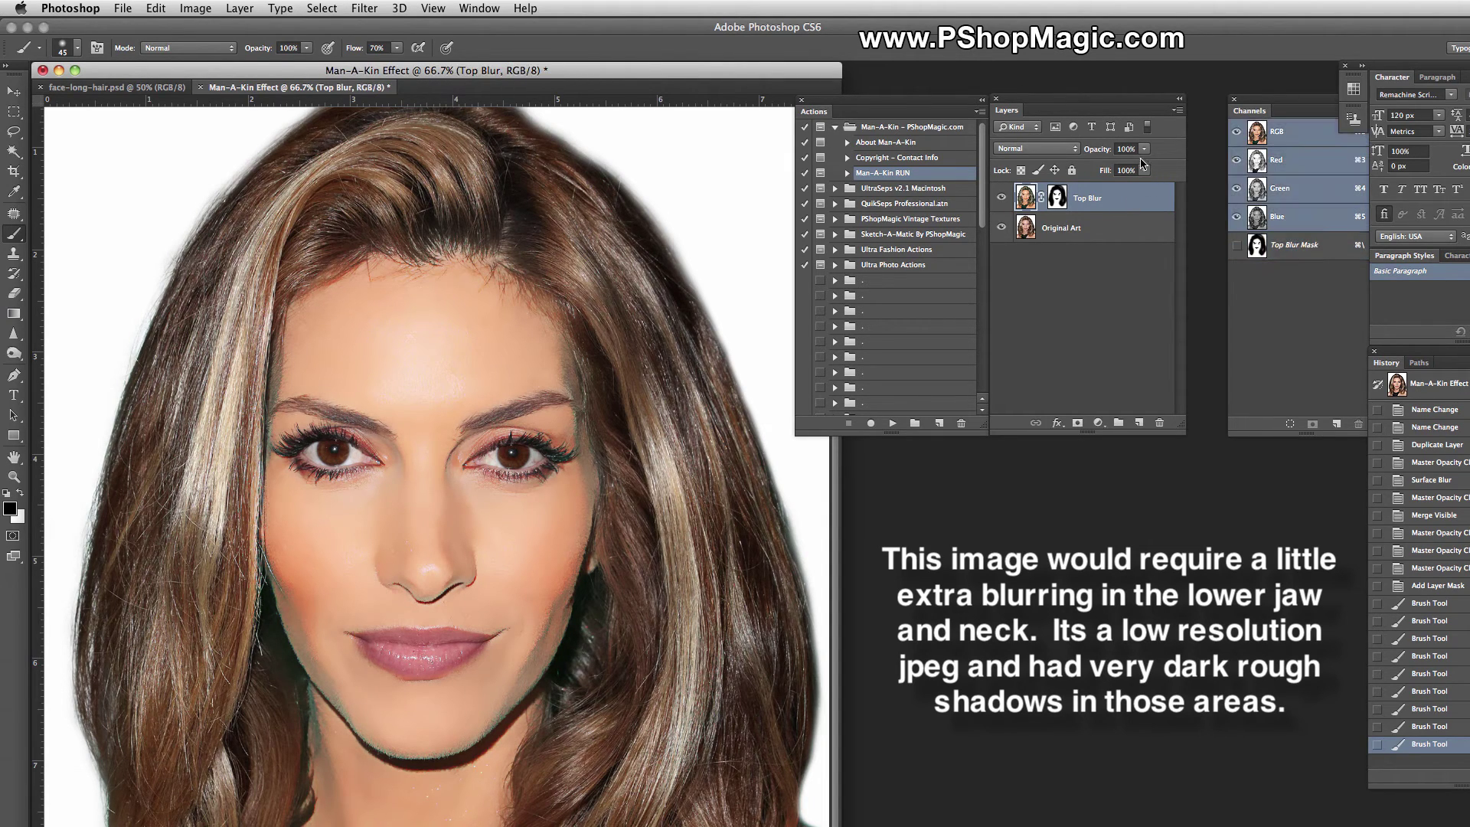
pyautogui.click(1145, 169)
pyautogui.moveTo(1148, 166); pyautogui.dragTo(1116, 167)
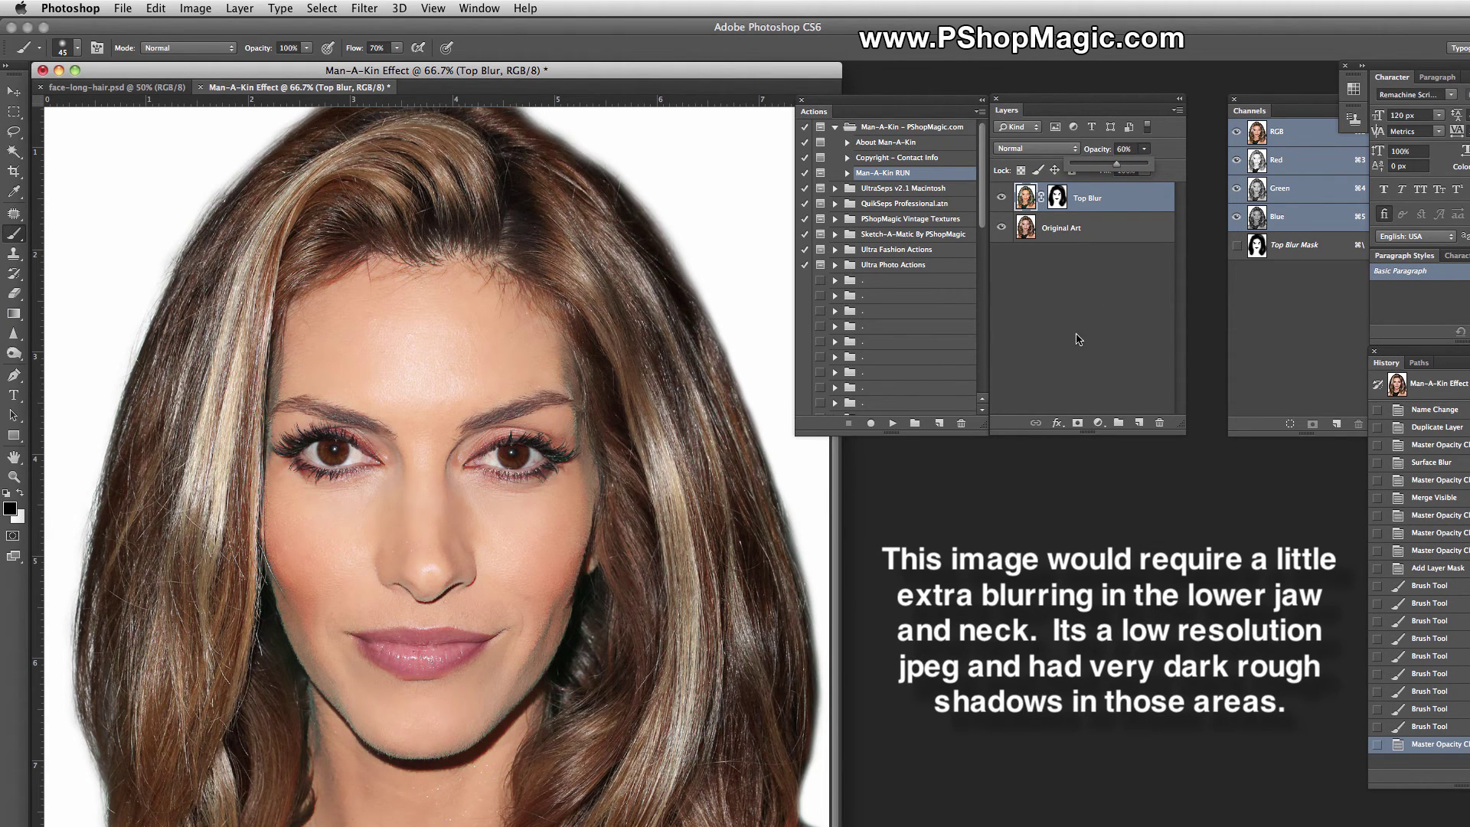
pyautogui.click(1099, 327)
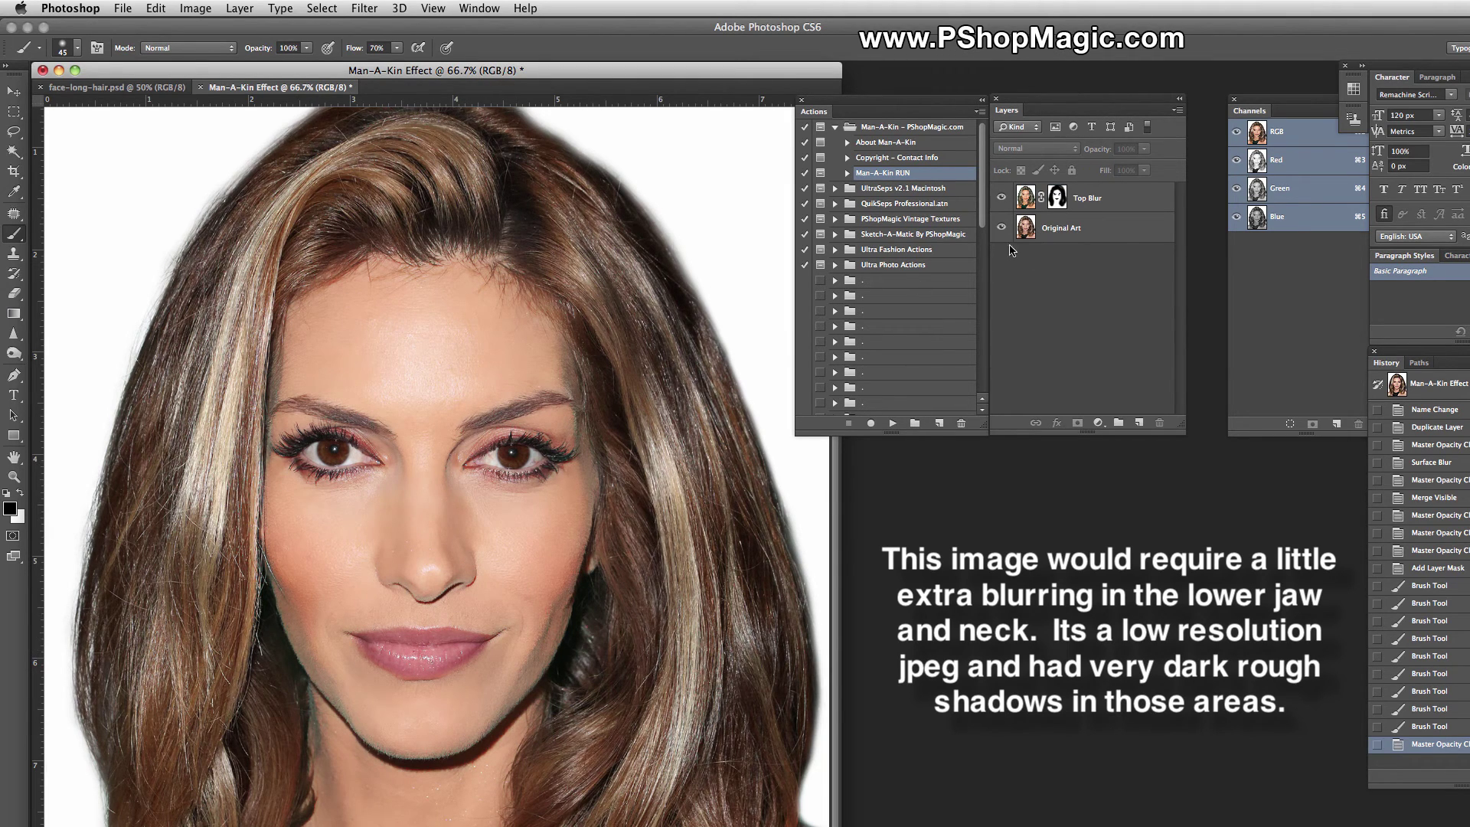
# Step: Toggle the Top Blur layer to compare before and after, viewing the portrait at 50%
pyautogui.click(1001, 199)
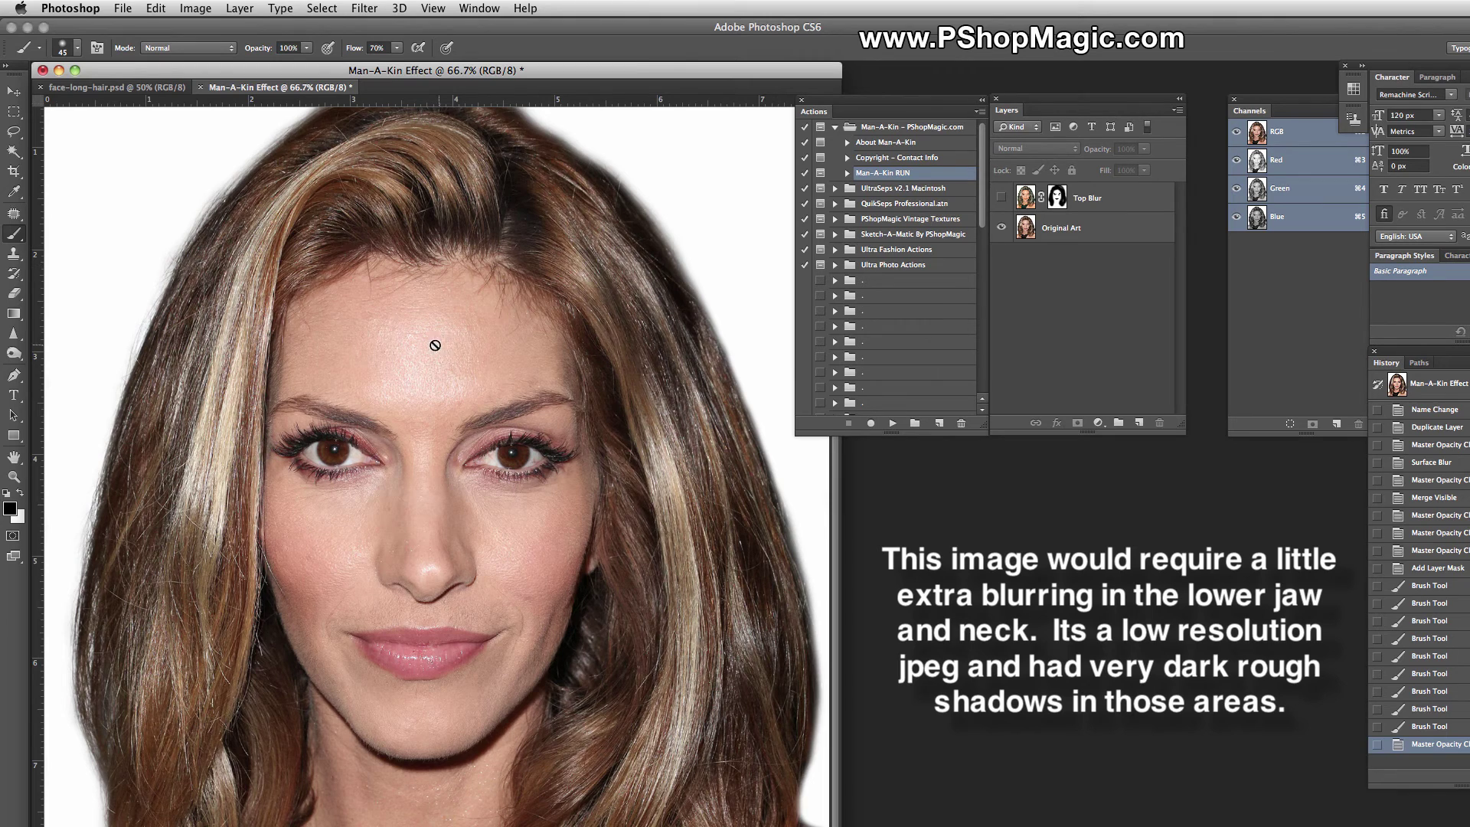
pyautogui.click(1002, 198)
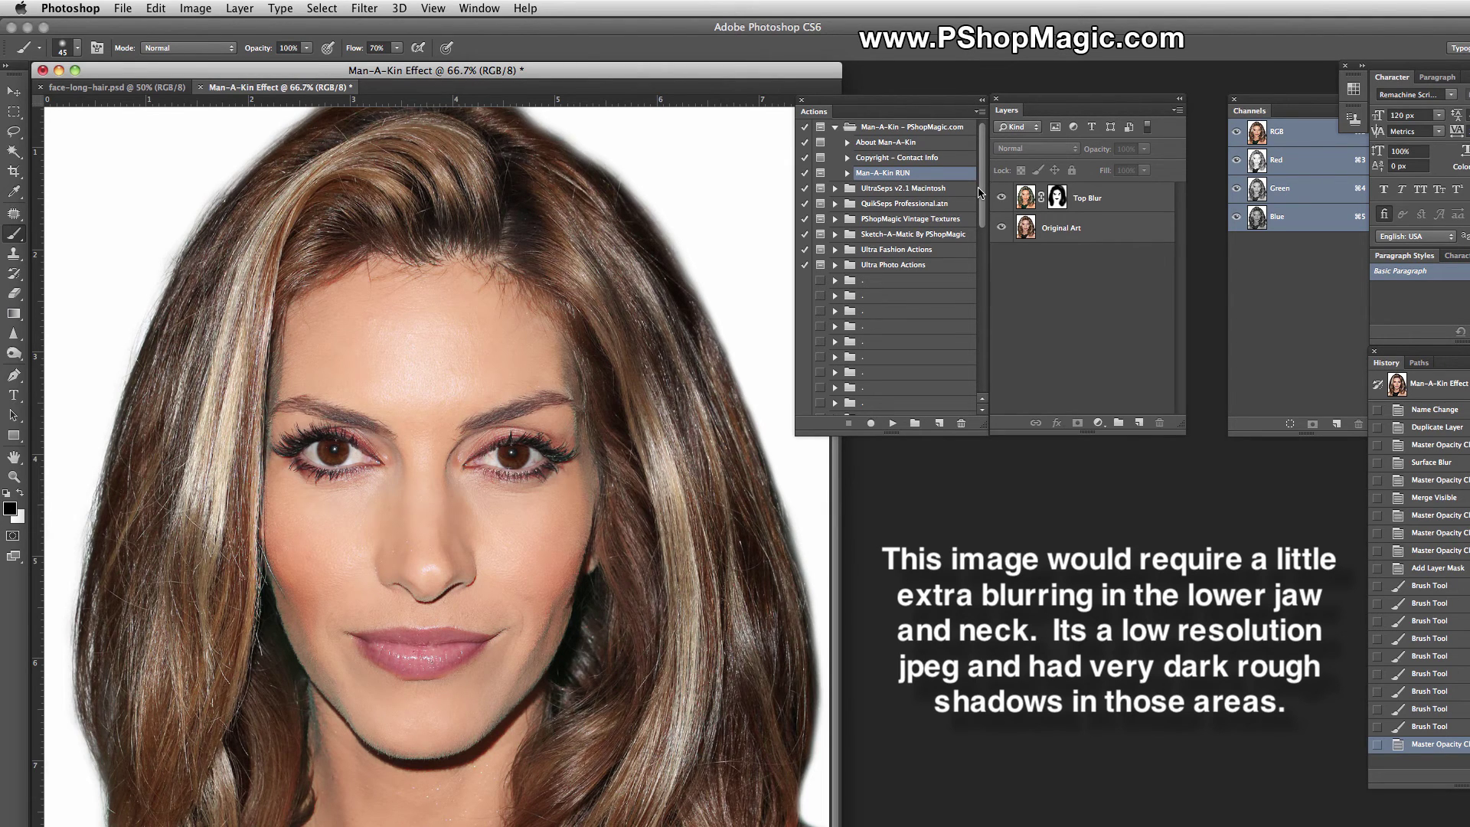
pyautogui.press('super+minus')
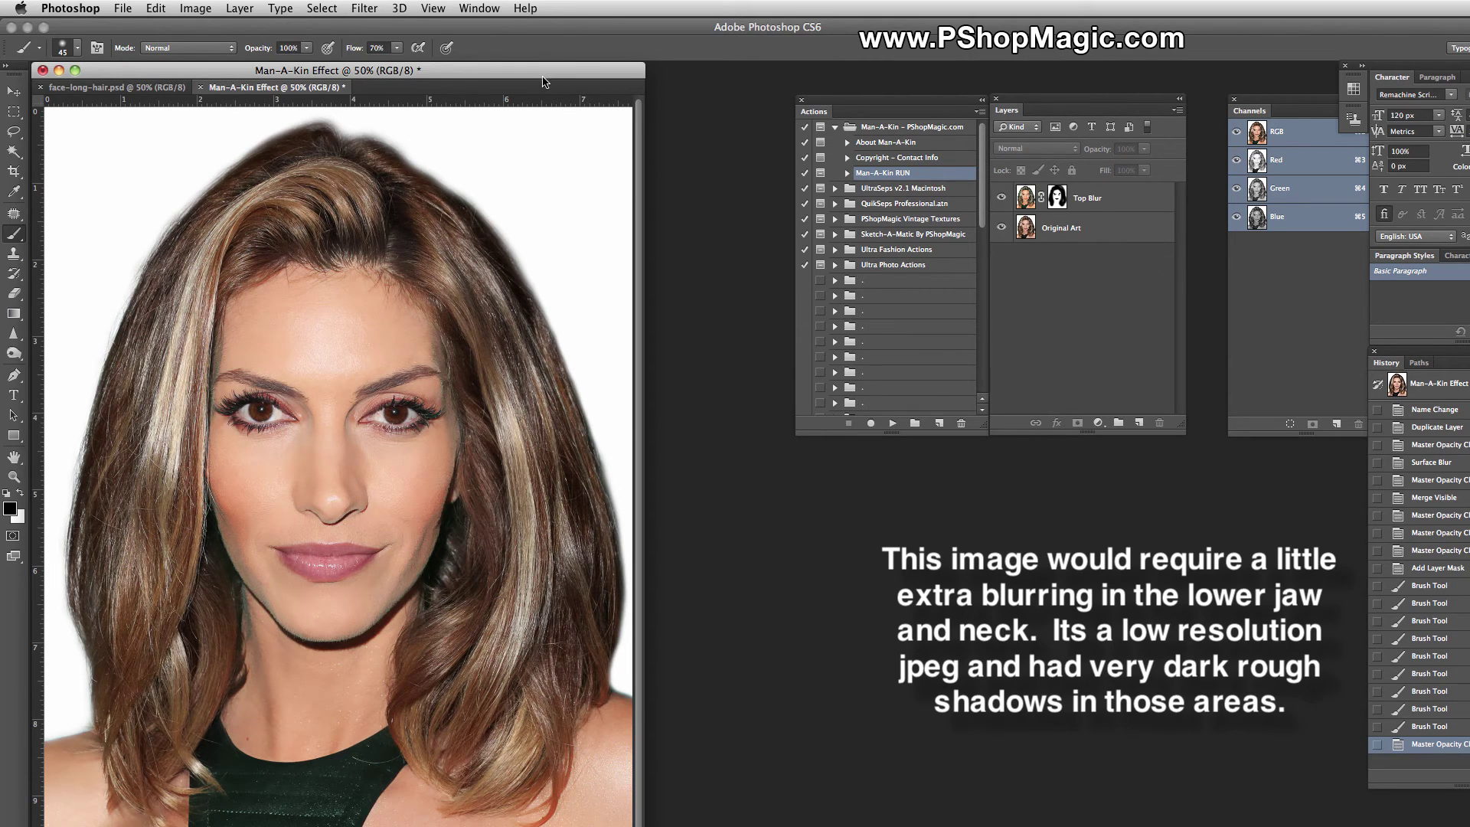
# Step: Use Flatten Image from the Layers panel menu to merge everything into one Background layer
pyautogui.moveTo(545, 71); pyautogui.dragTo(608, 79)
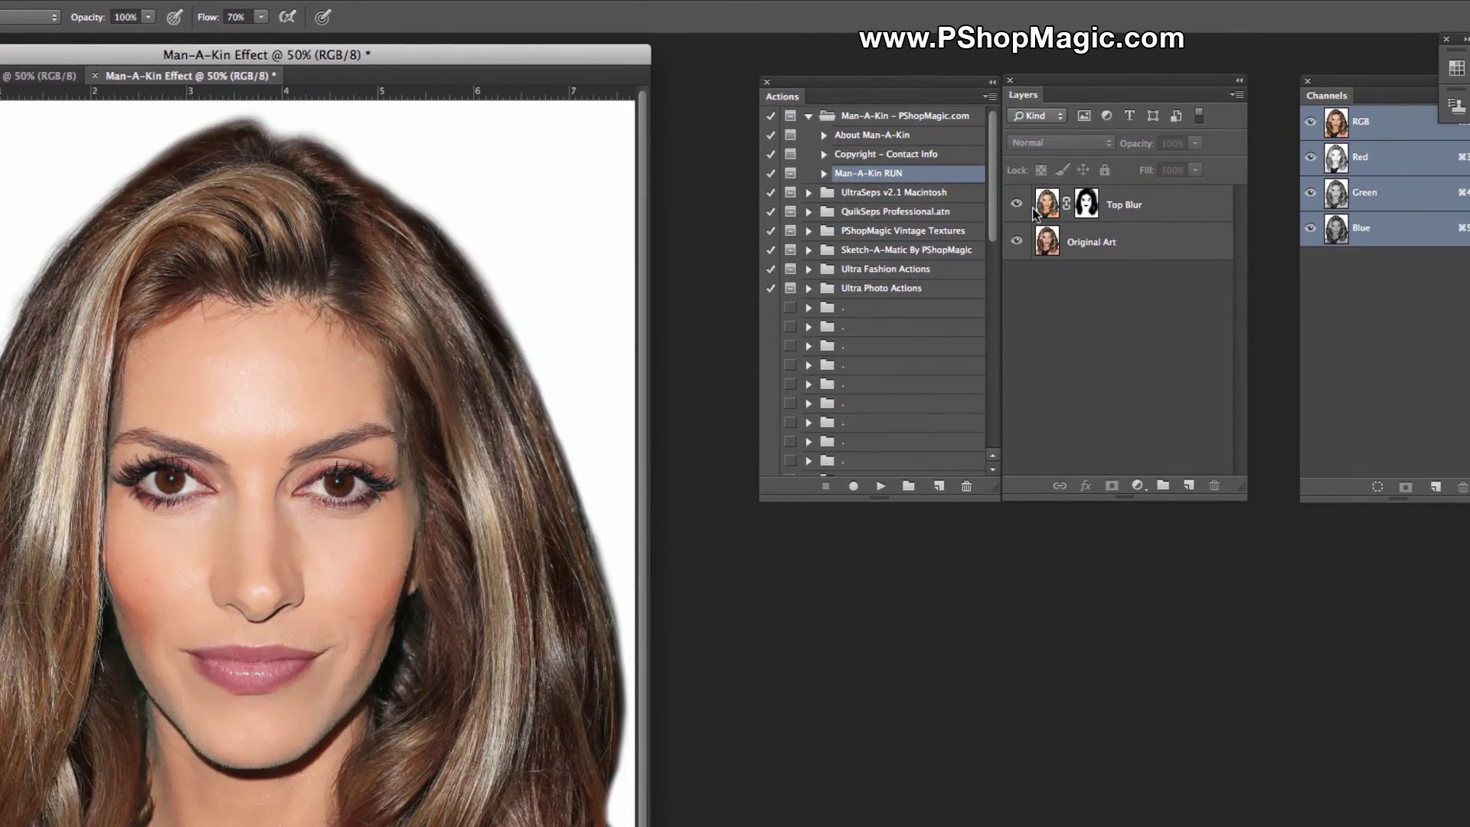
pyautogui.click(1236, 95)
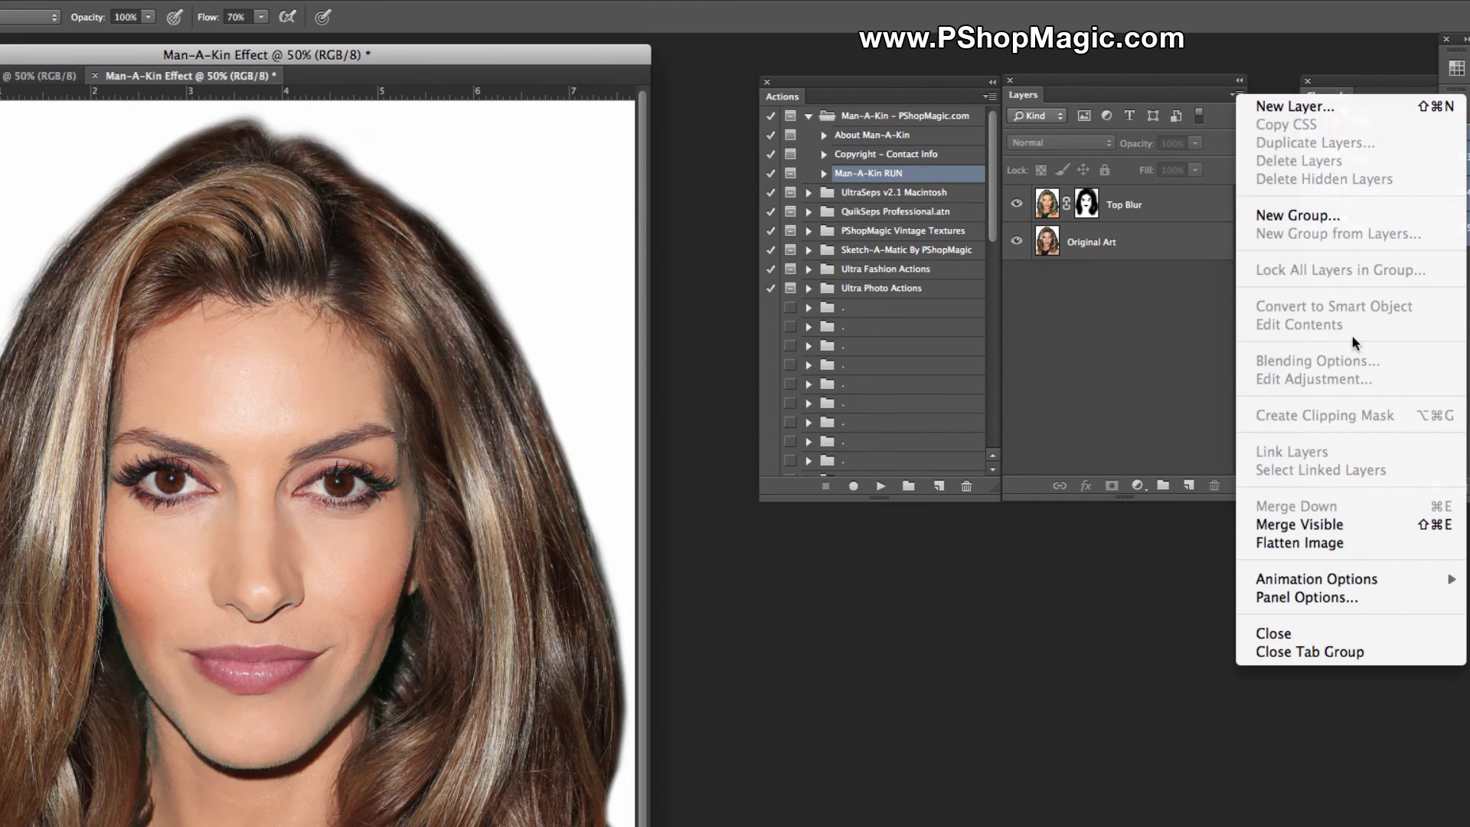
pyautogui.click(1292, 543)
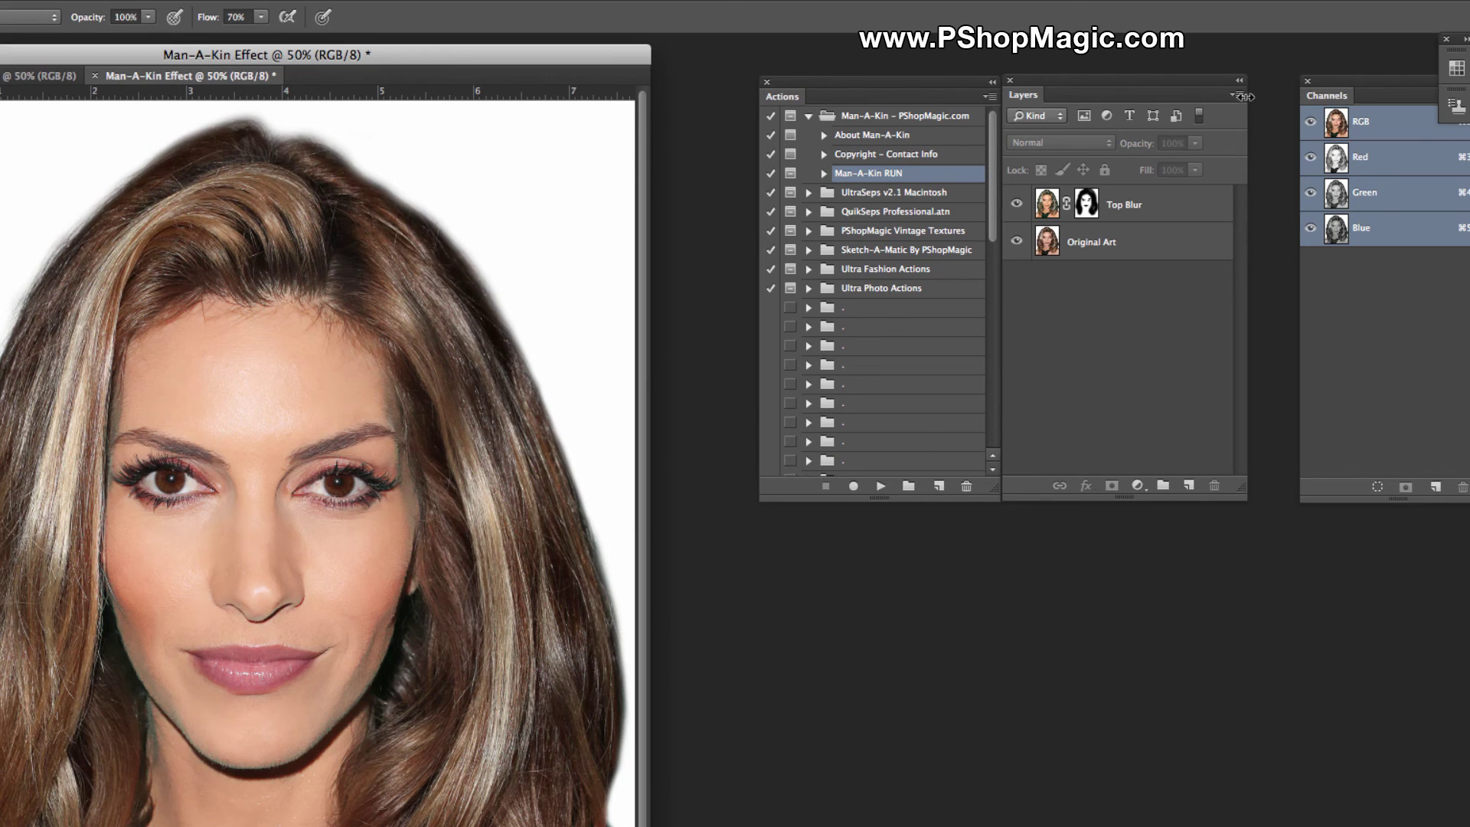
pyautogui.moveTo(1246, 97); pyautogui.dragTo(1231, 97)
pyautogui.click(1224, 94)
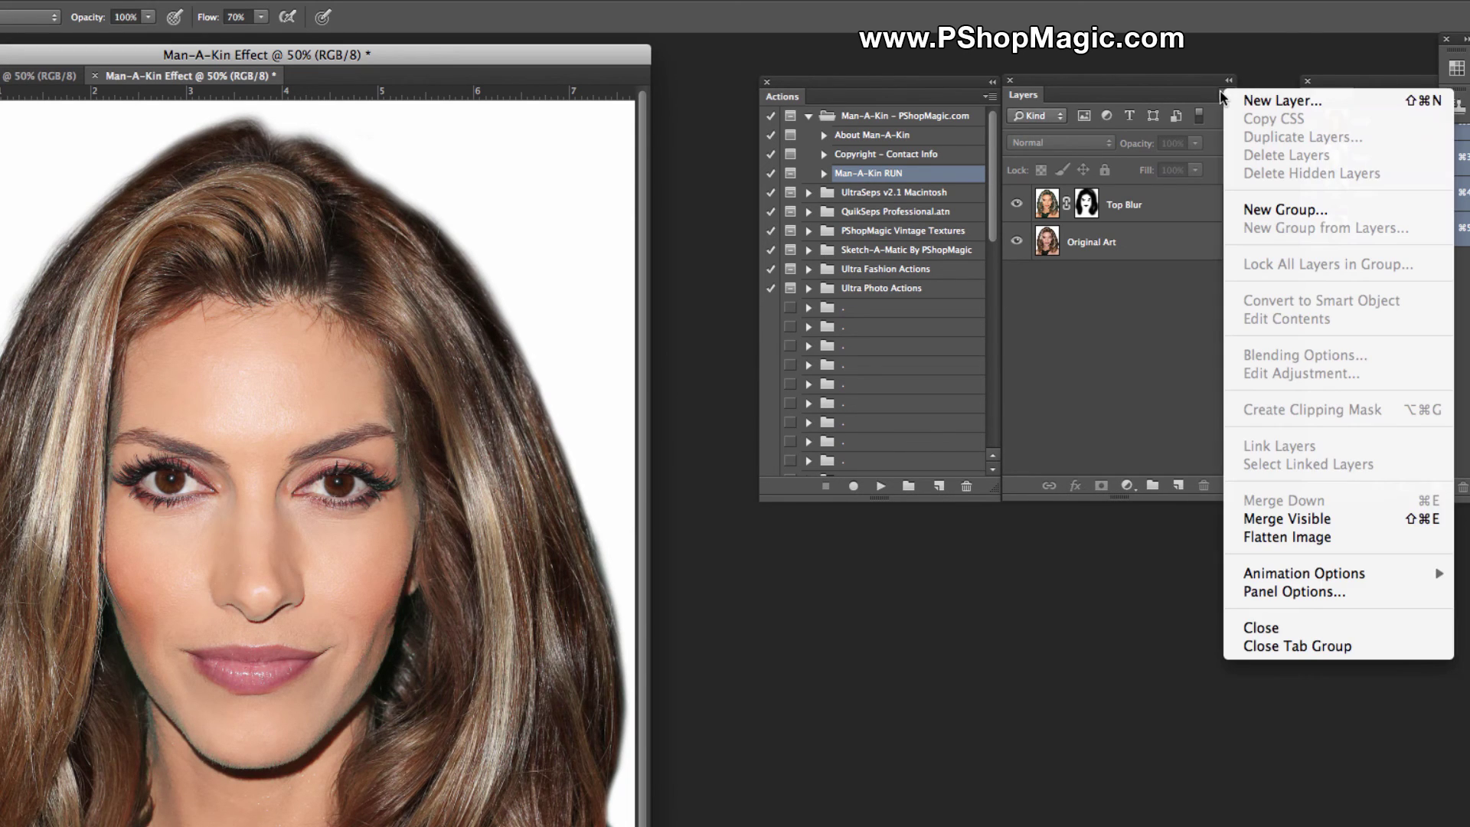
pyautogui.click(1254, 522)
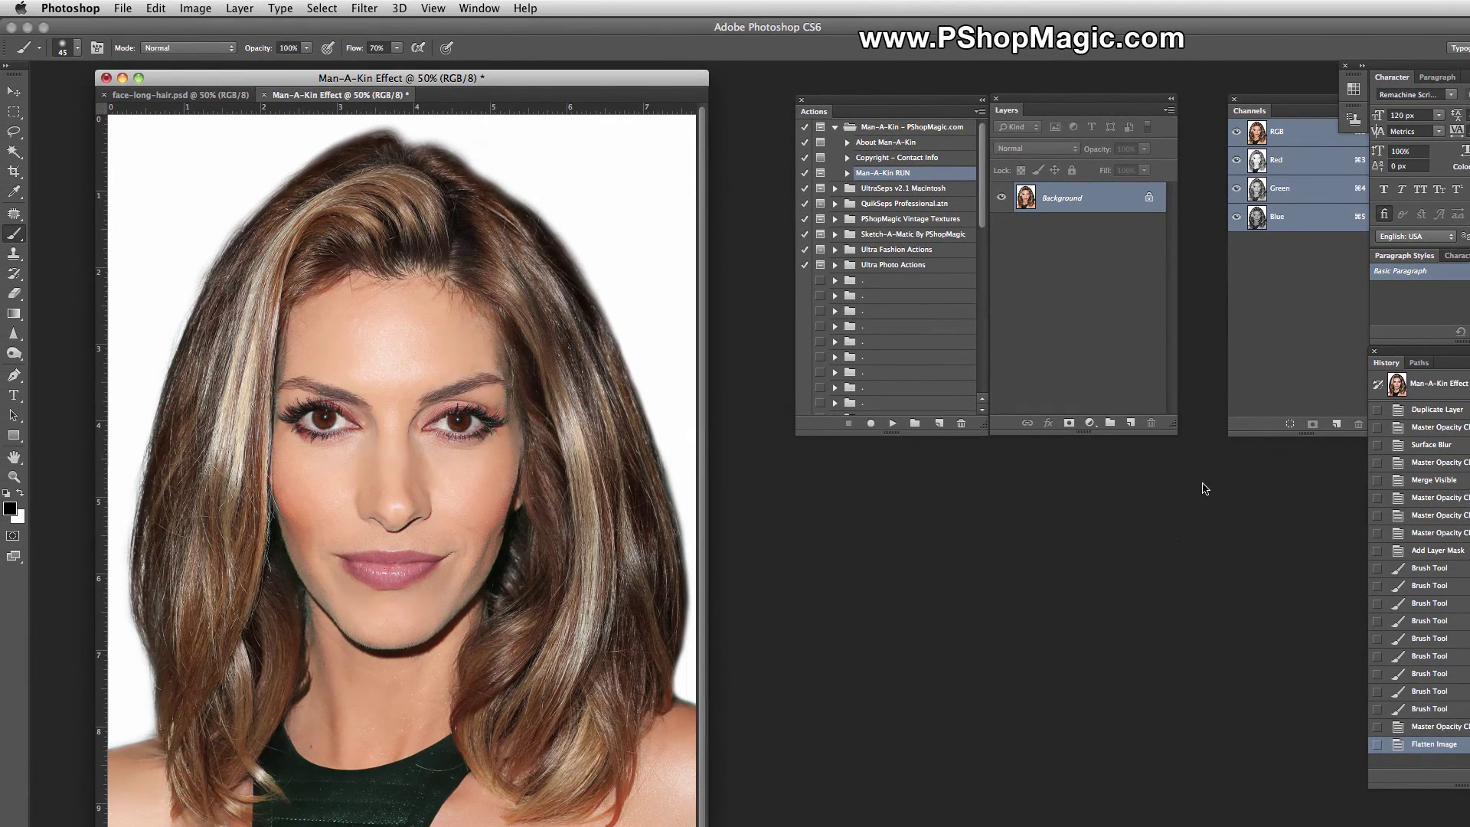
pyautogui.click(189, 95)
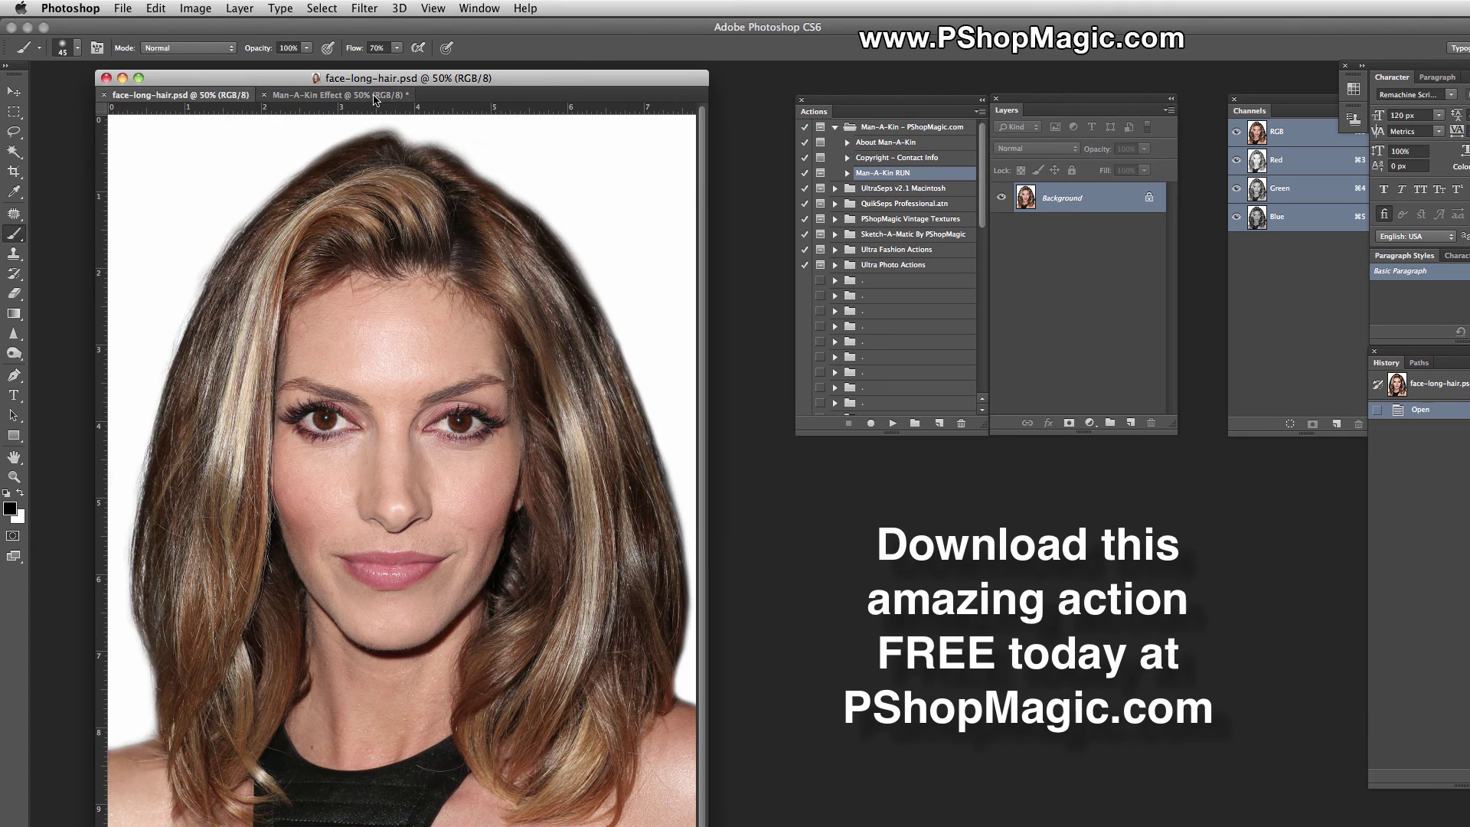
pyautogui.click(343, 96)
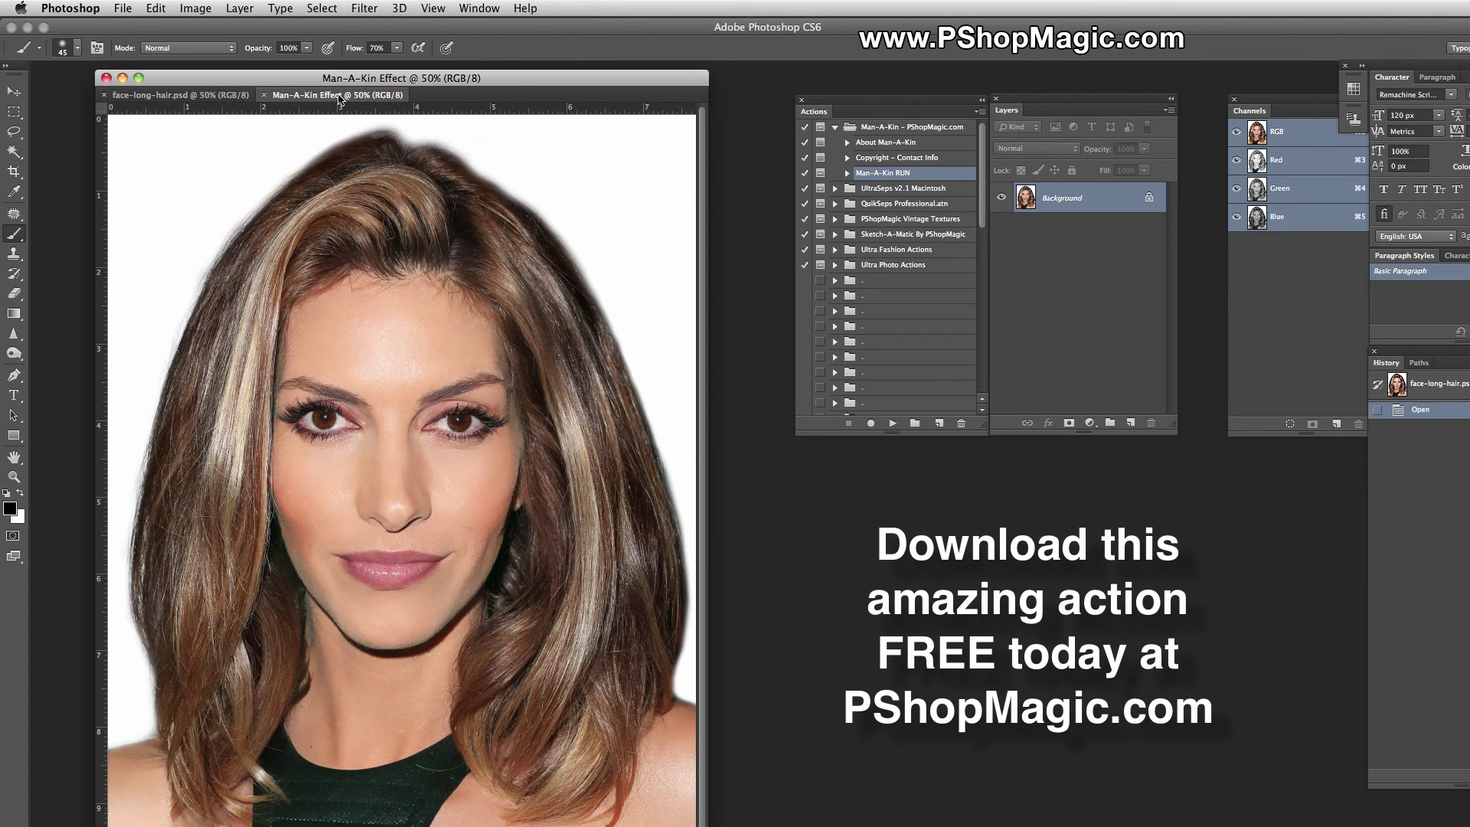